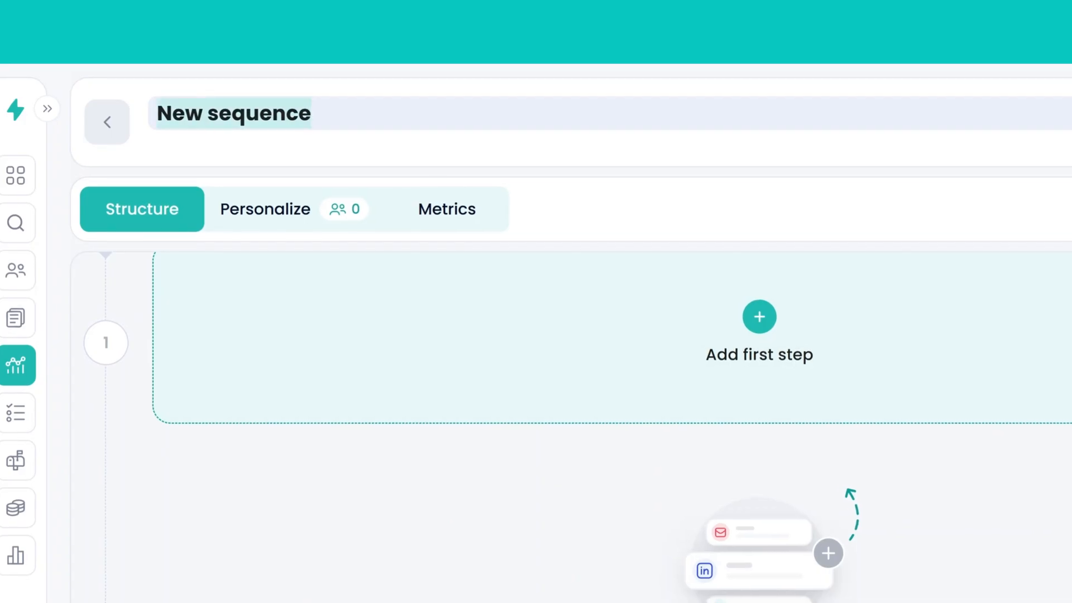
- Name the new sequence "Test seq" and add a LinkedIn Invitation as its first step
type("Test seq")
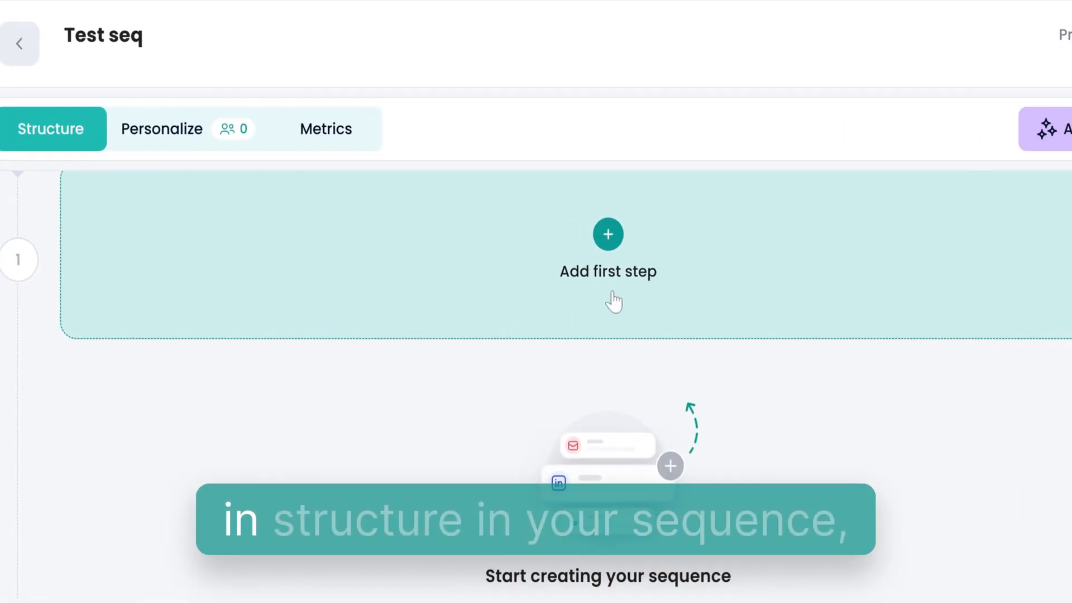
left_click(589, 300)
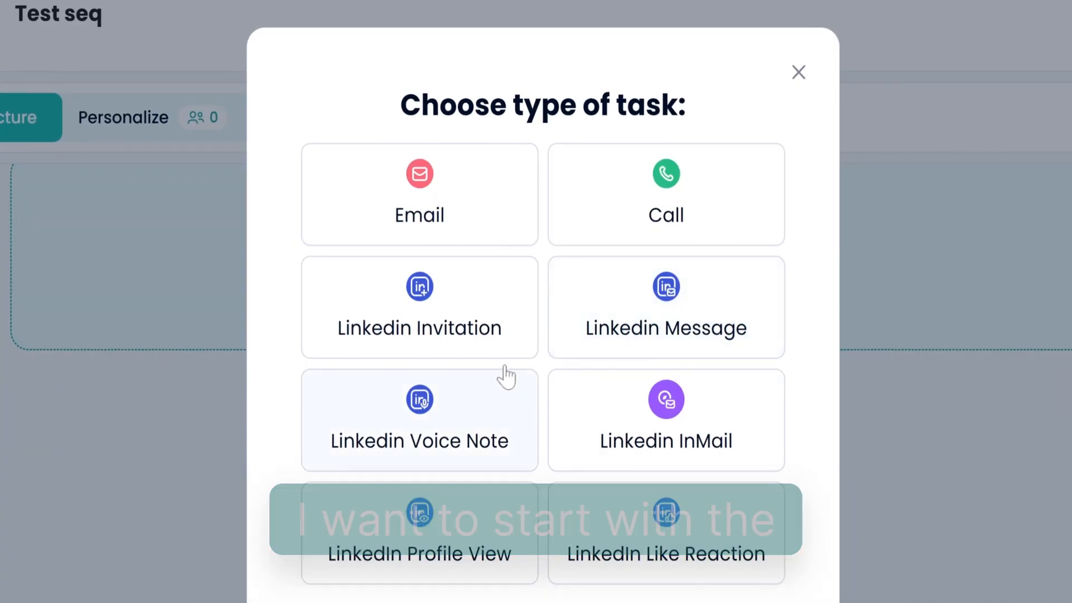
left_click(479, 339)
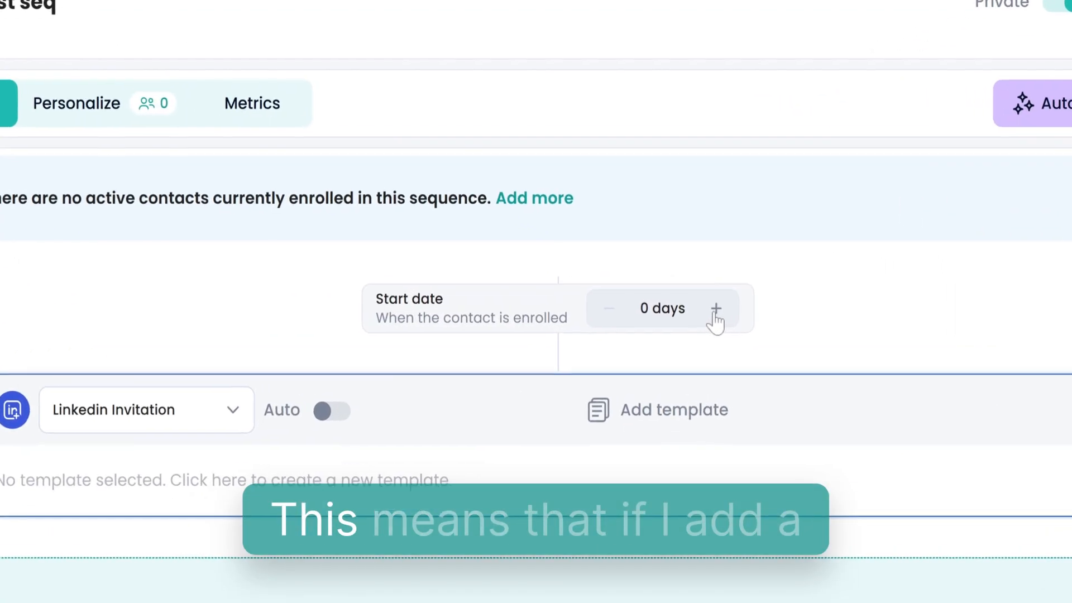
- Set the LinkedIn Invitation's start to 1 day after enrollment and turn on its automatic execution
left_click(697, 299)
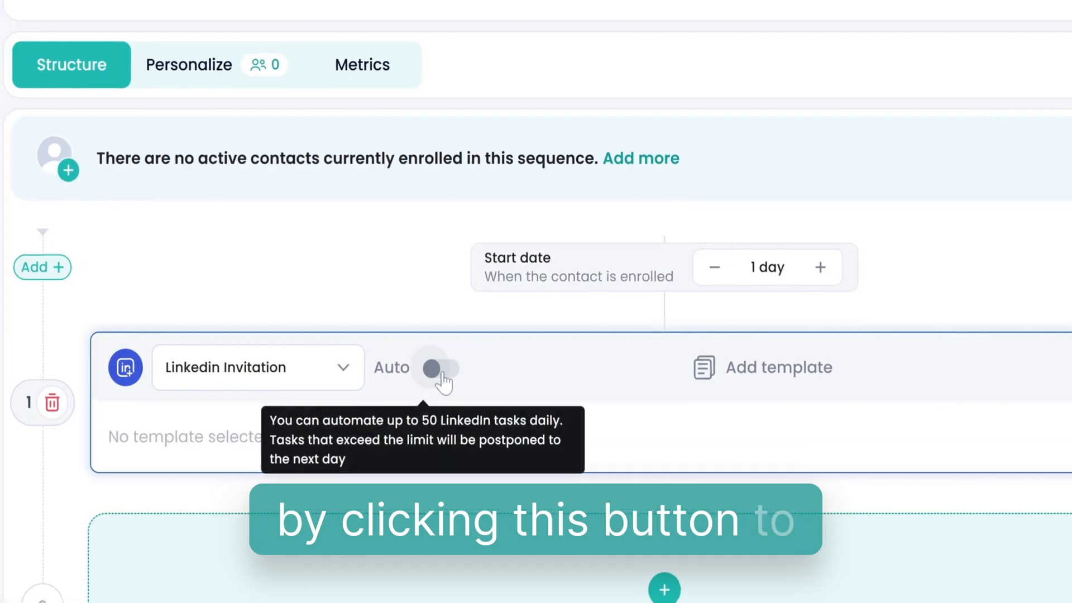
left_click(434, 372)
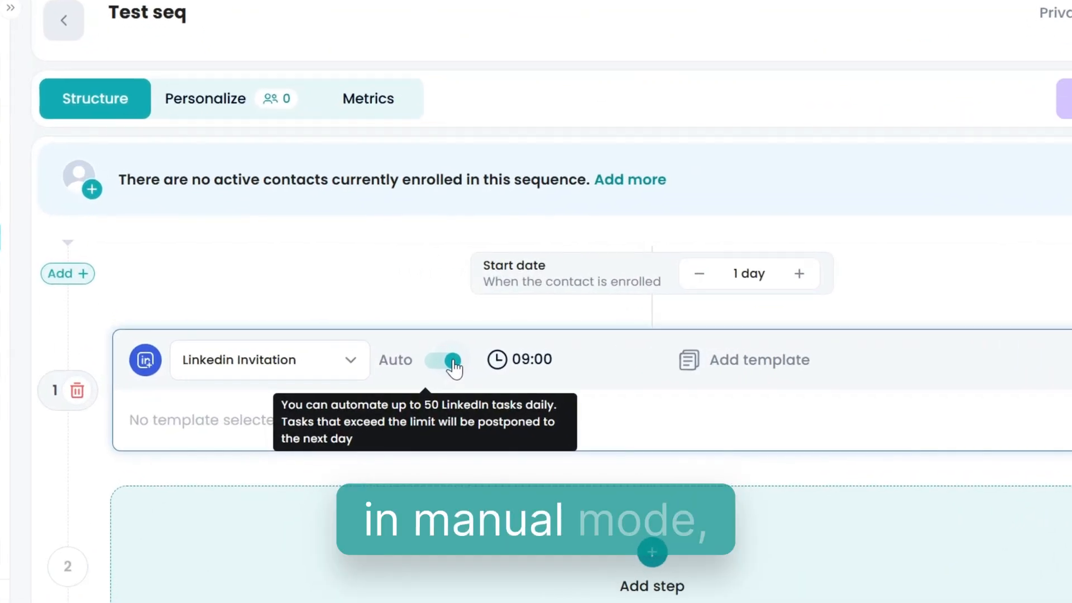
- Switch the LinkedIn Invitation back to manual mode and open today's invitation task on the Tasks page
left_click(450, 356)
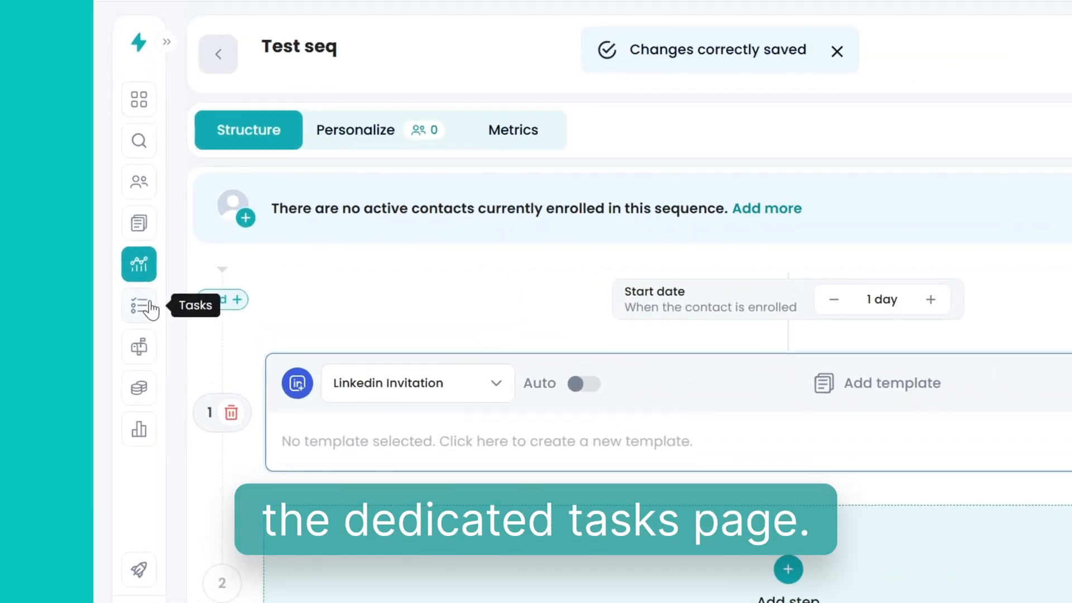
left_click(132, 299)
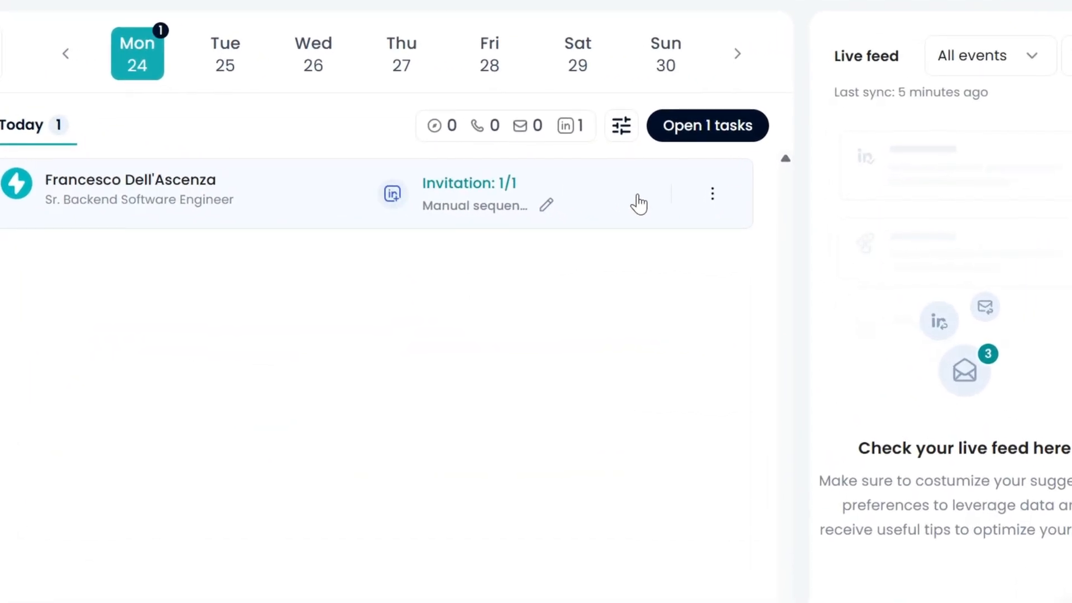
left_click(638, 204)
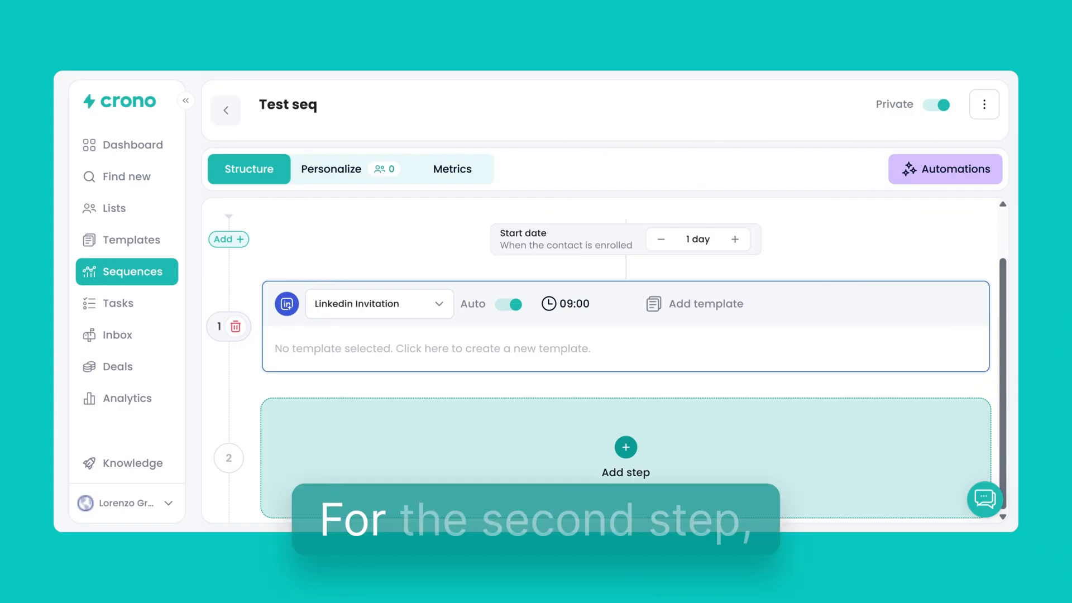
- Add a LinkedIn Message as the second step and give it the template starting "Test template - 1 st LinkedIn Mess"
left_click(500, 449)
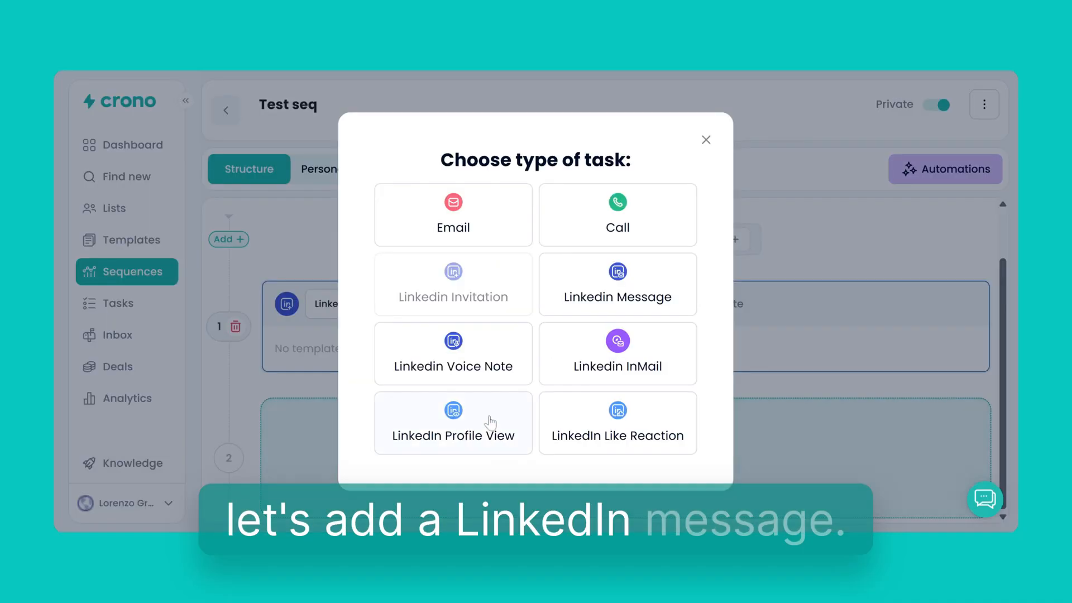
left_click(605, 305)
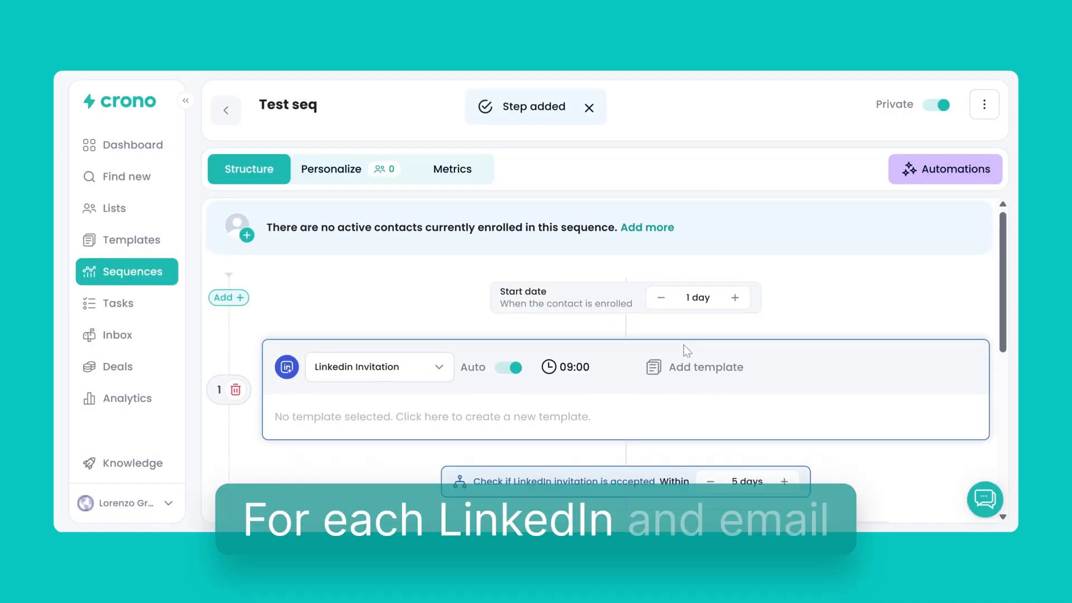
scroll(597, 410, "down", 4)
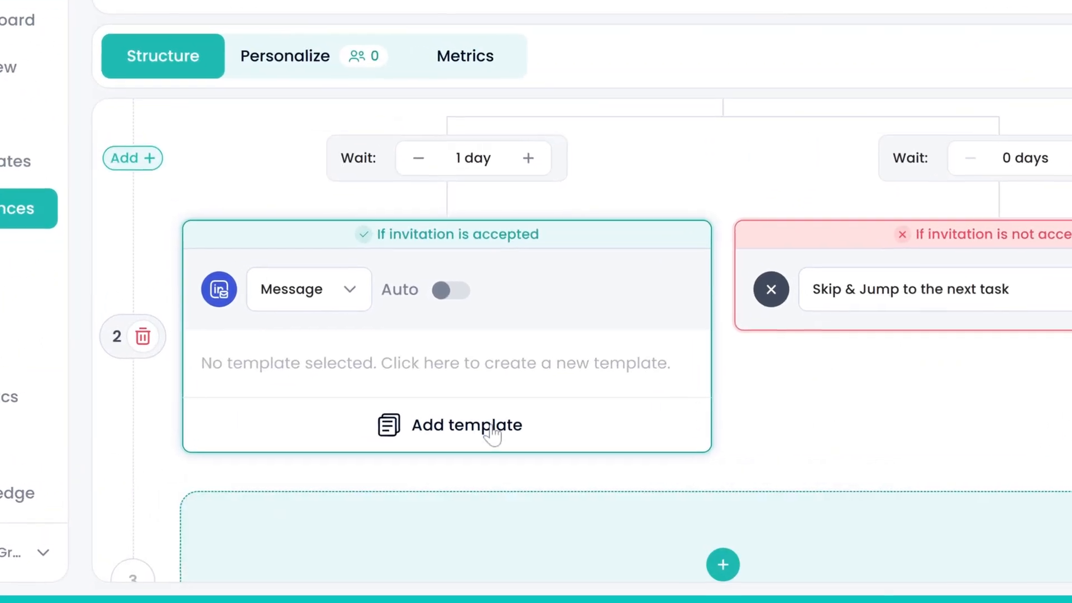
left_click(473, 419)
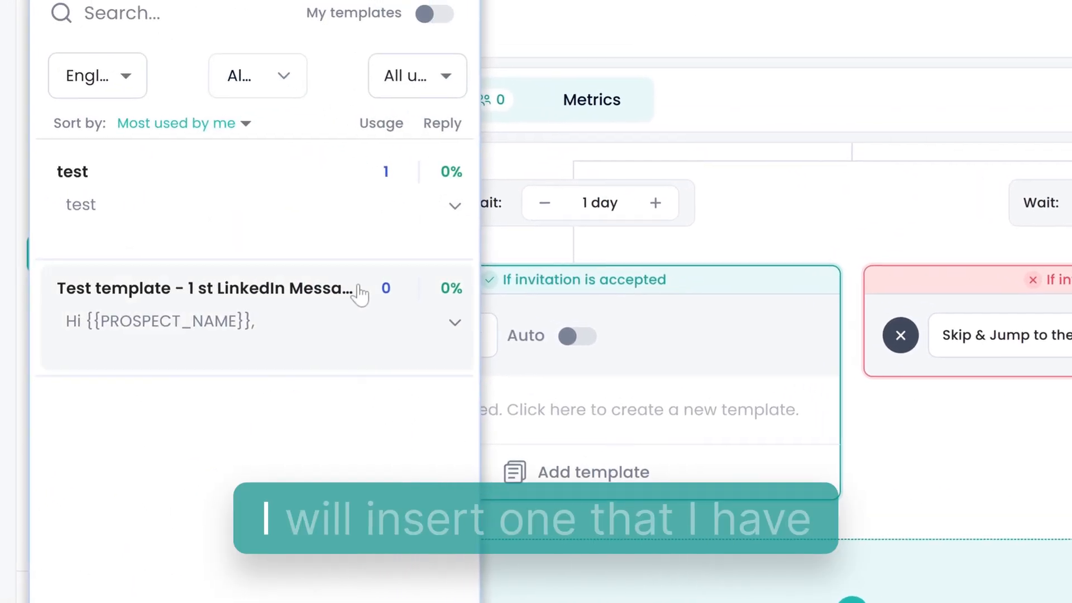
left_click(346, 321)
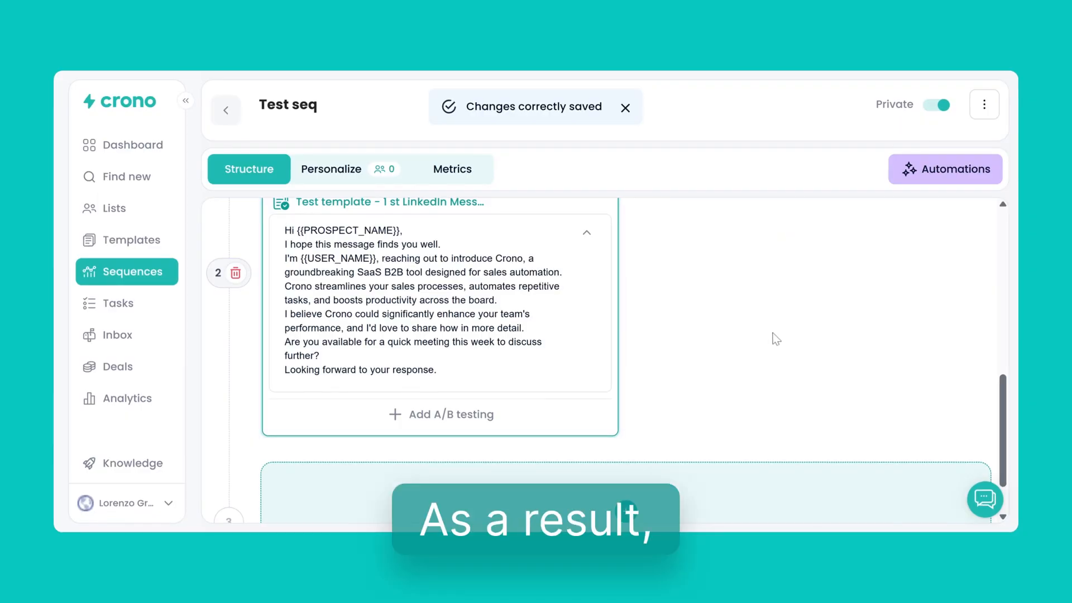
- Turn on automatic sending for the LinkedIn message in the accepted-invitation branch
scroll(776, 339, "up", 1)
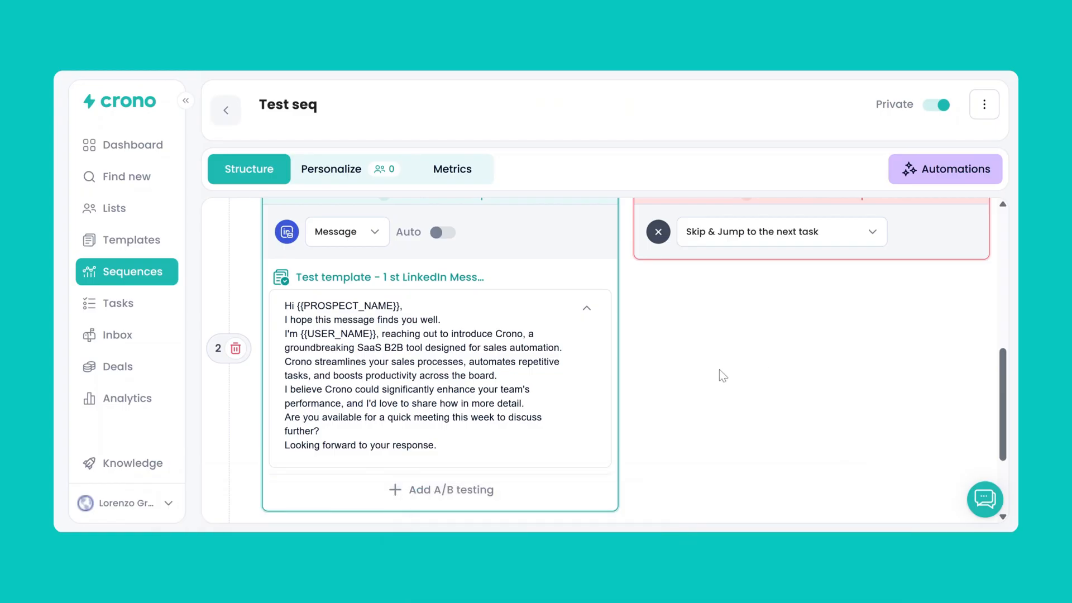
mouse_move(486, 264)
scroll(486, 263, "up", 2)
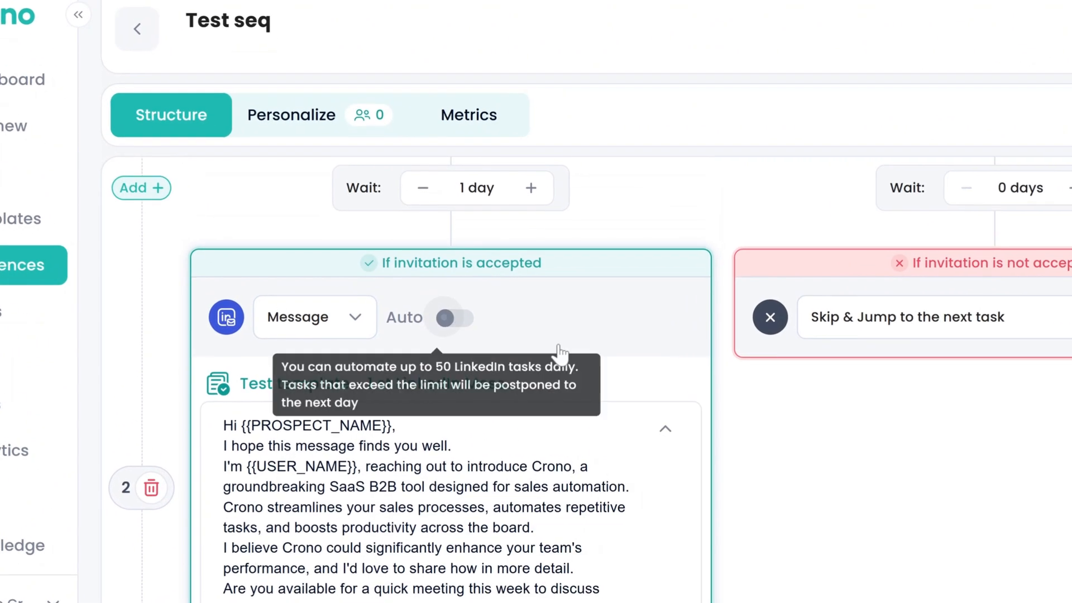
left_click(448, 307)
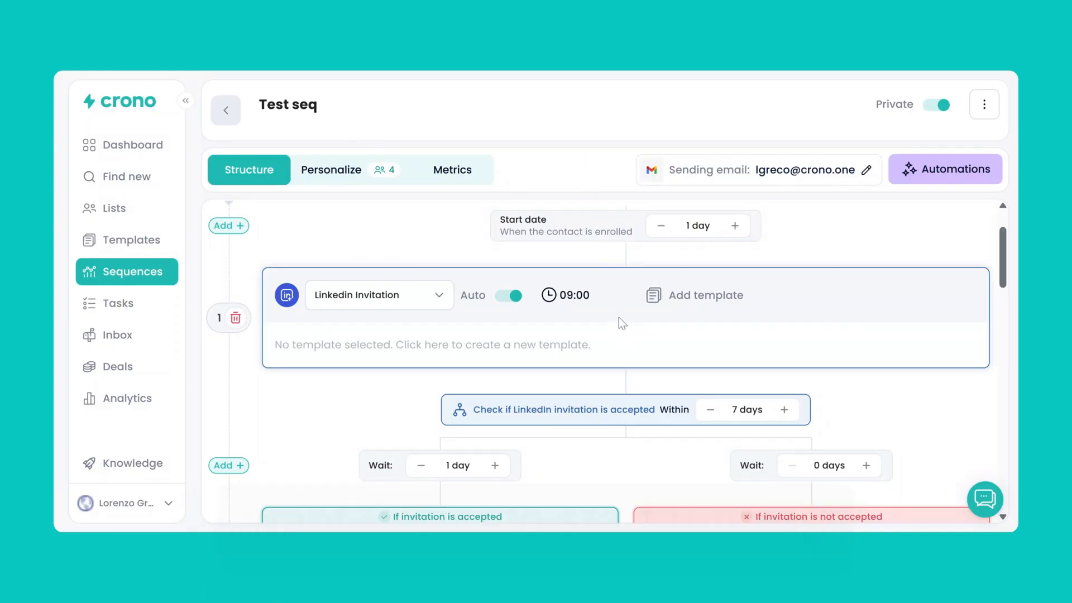
scroll(614, 316, "down", 4)
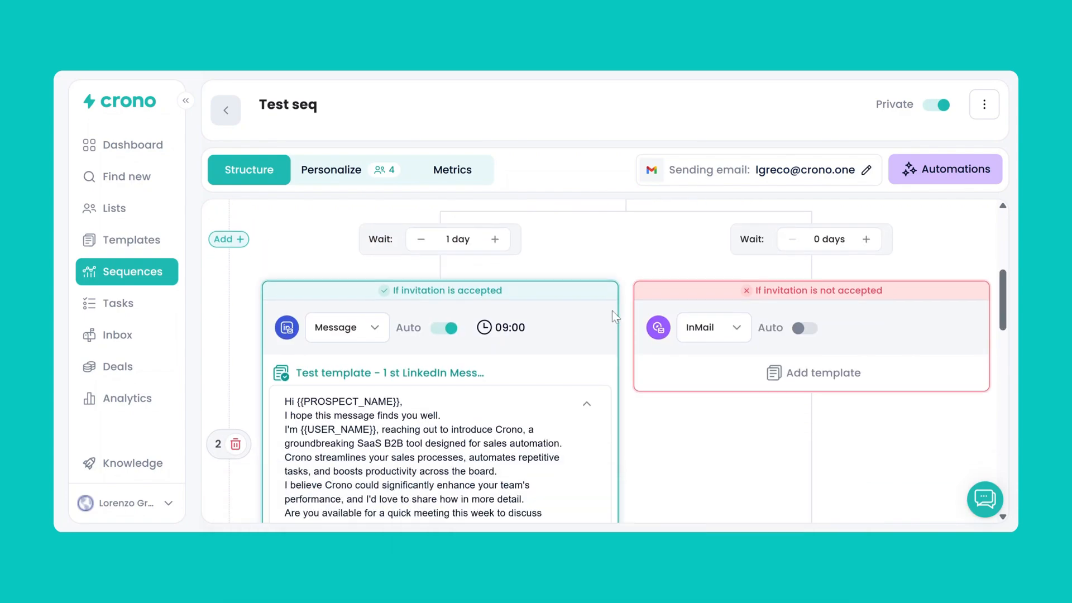
scroll(612, 312, "up", 6)
mouse_move(614, 318)
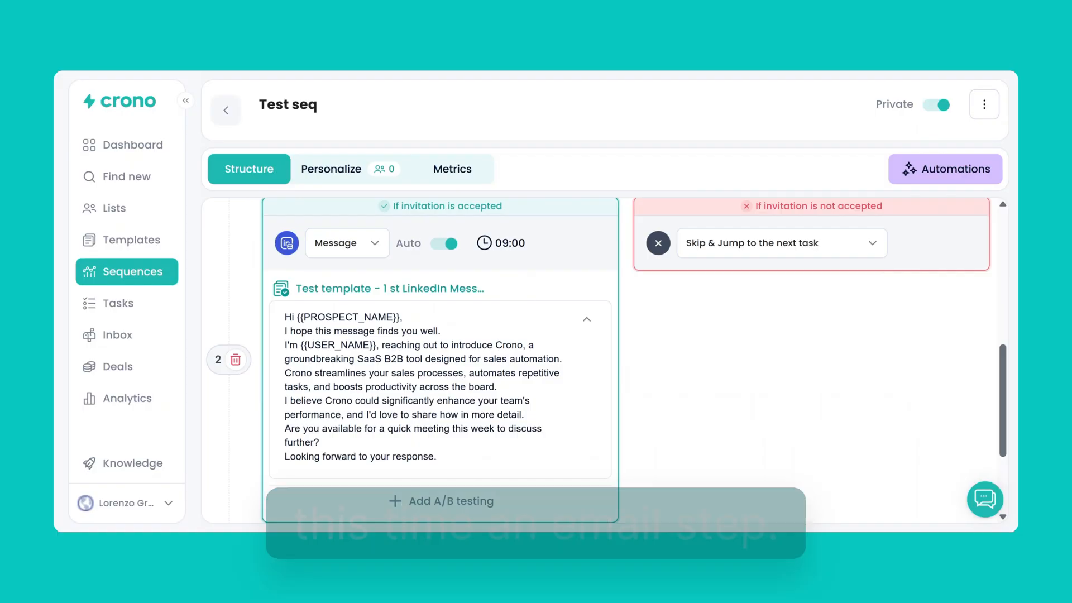
- Add an Email as the third step with the "Test Email 1" template and turn on its automatic sending
scroll(710, 318, "down", 3)
left_click(668, 434)
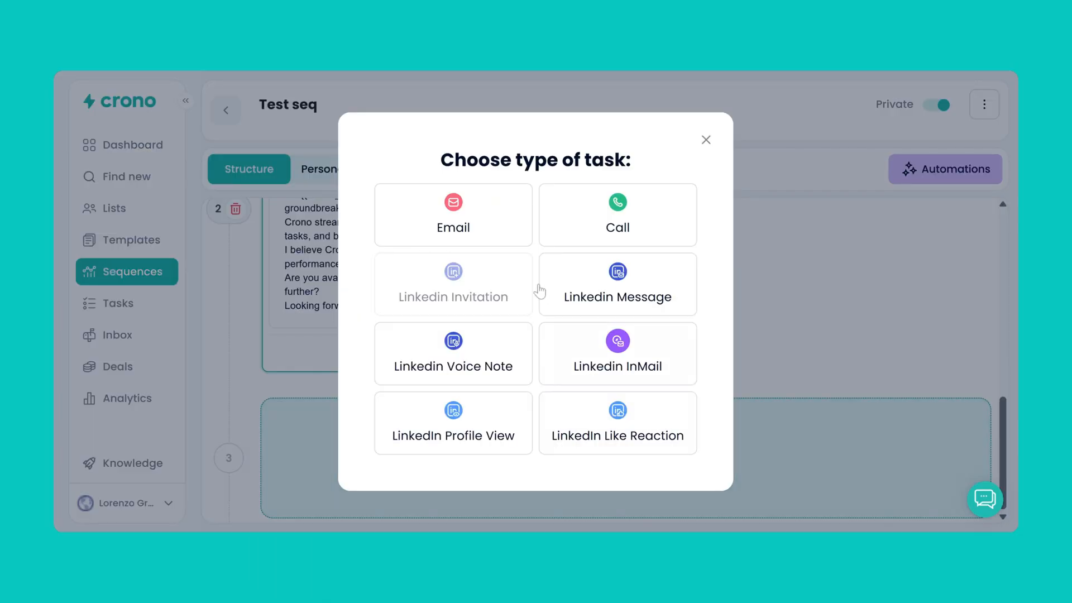
left_click(463, 198)
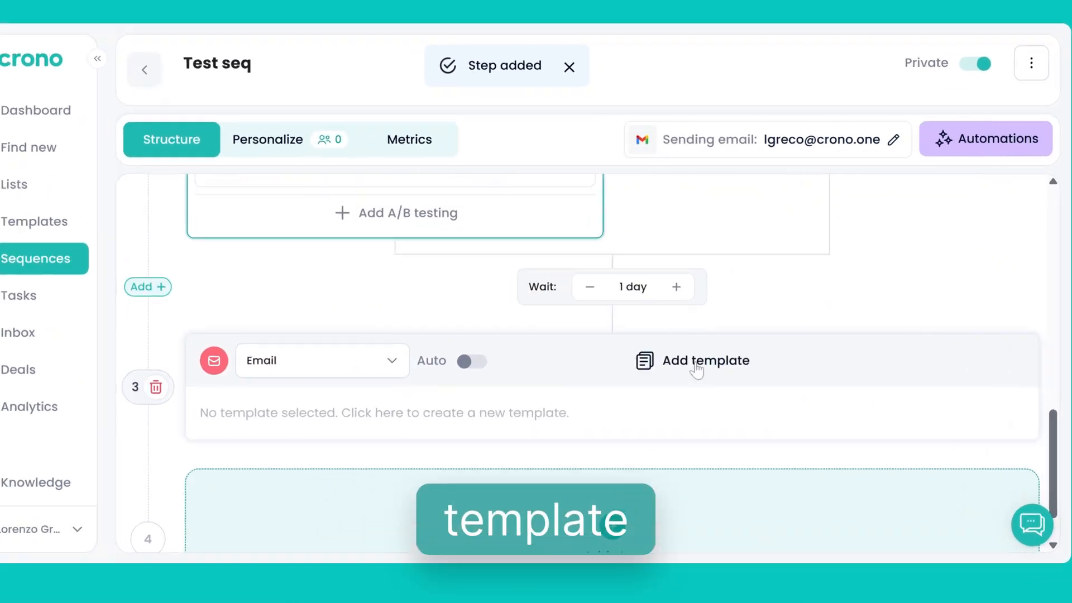
left_click(696, 368)
left_click(503, 263)
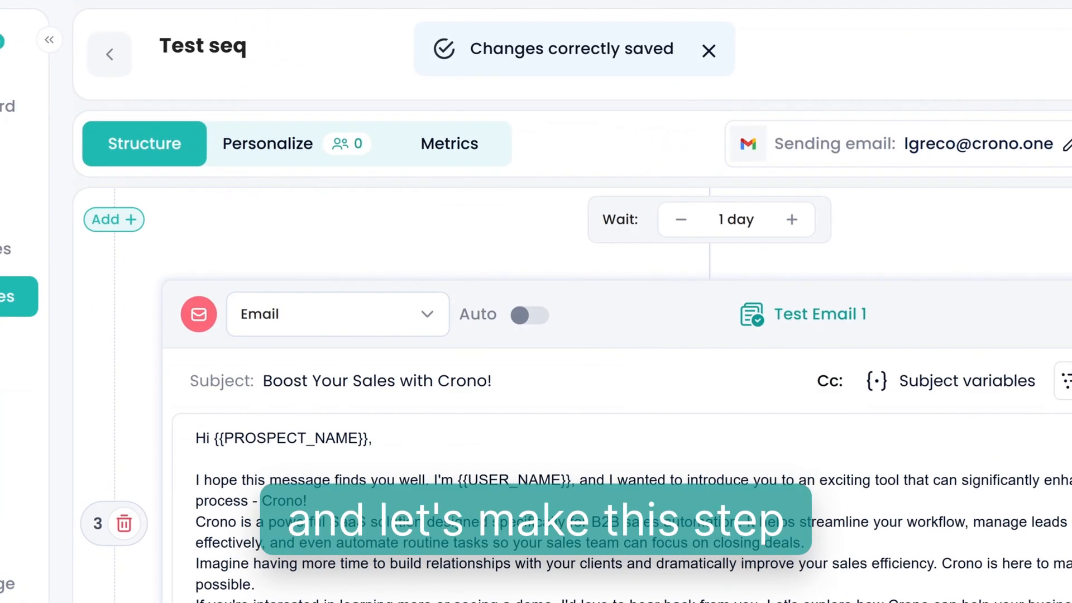
left_click(528, 315)
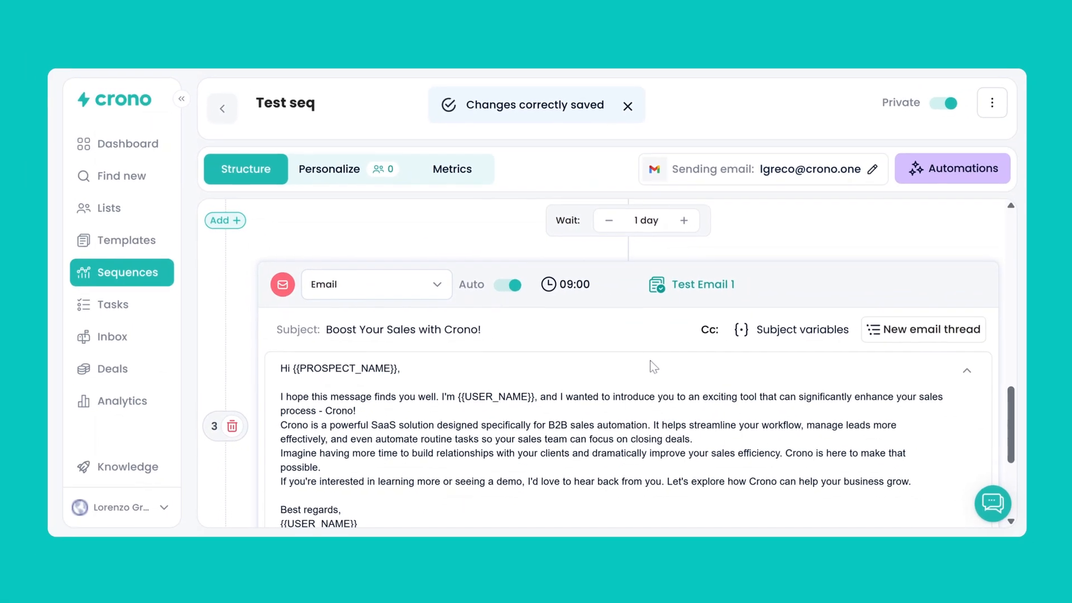
- Add a Call as the fourth step and attach the "1st call Script" template
scroll(690, 394, "down", 2)
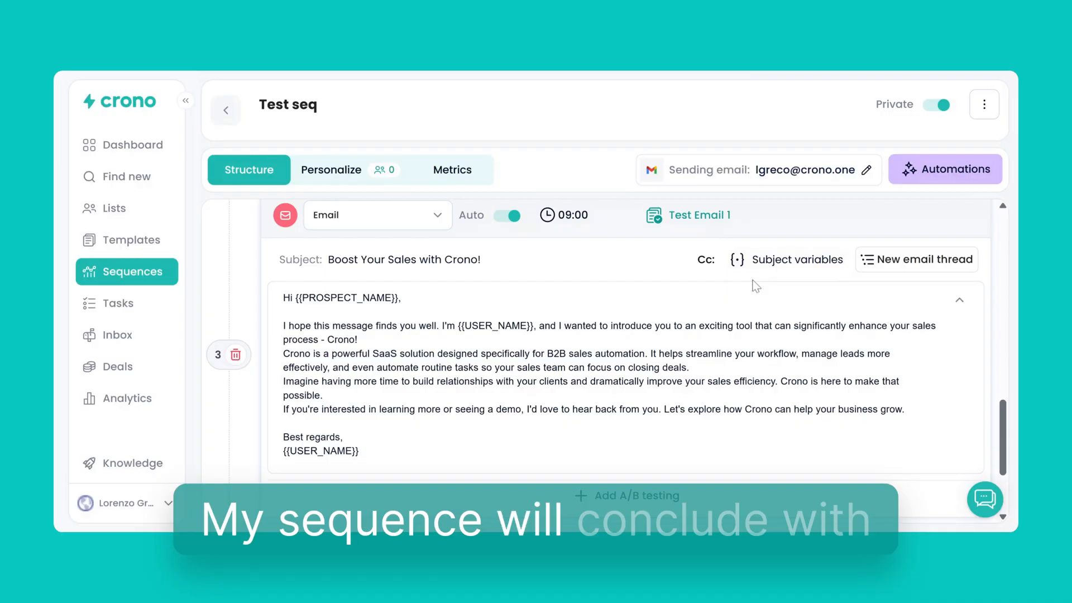
scroll(755, 286, "down", 3)
left_click(626, 444)
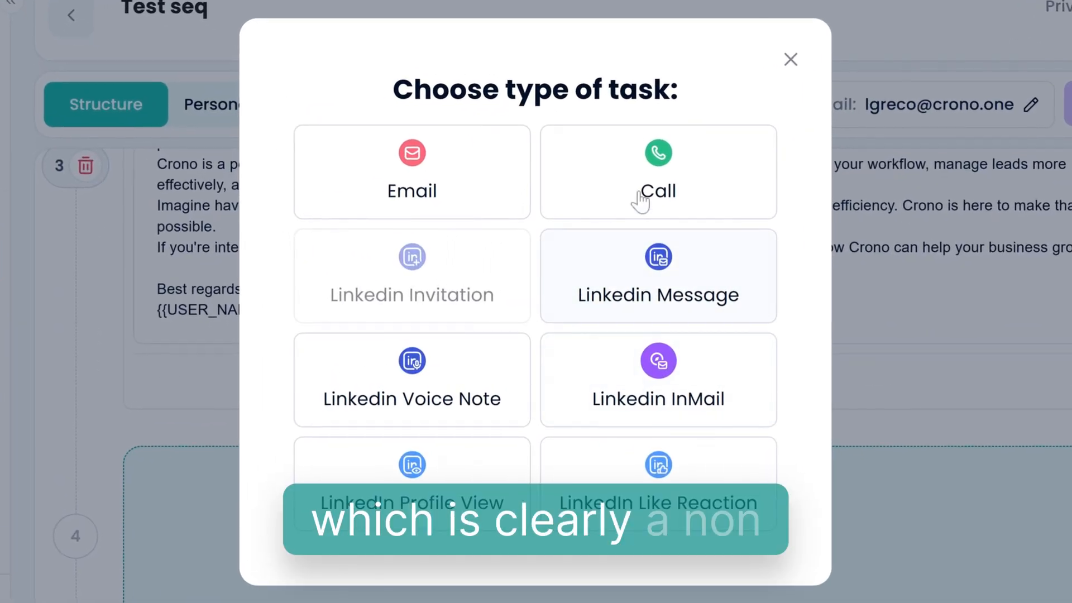
left_click(641, 201)
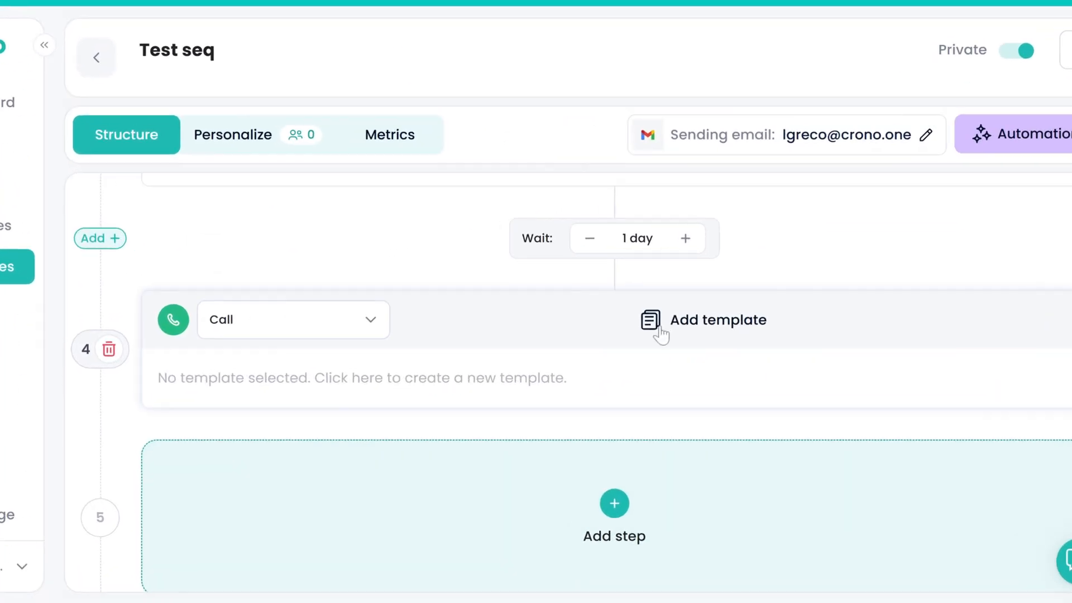
left_click(657, 315)
left_click(494, 249)
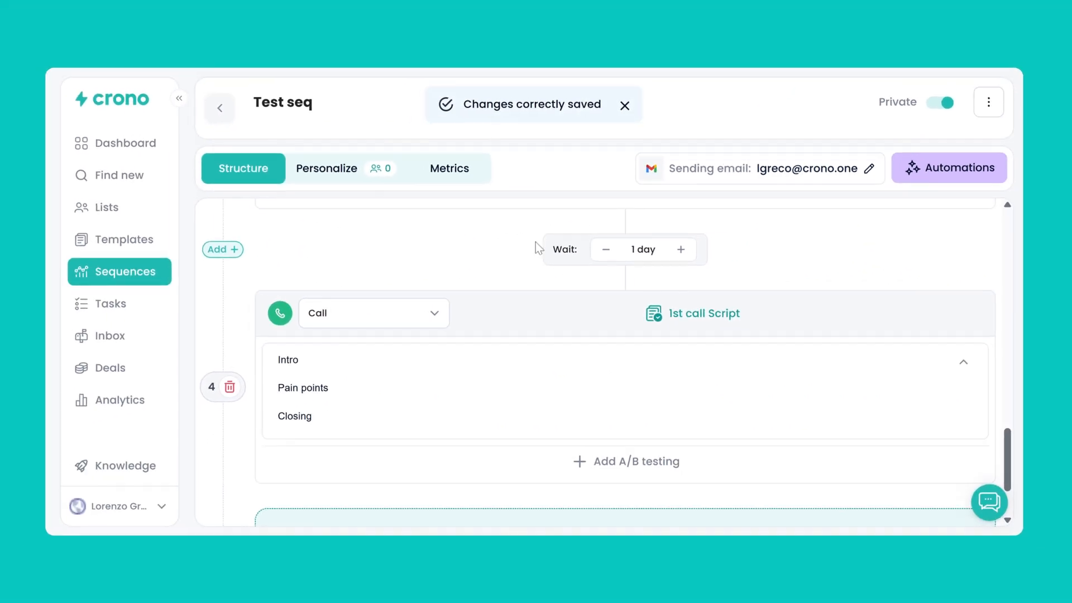
- Set the period for checking whether the LinkedIn invitation is accepted to 7 days
left_click_drag(1007, 457, 1008, 274)
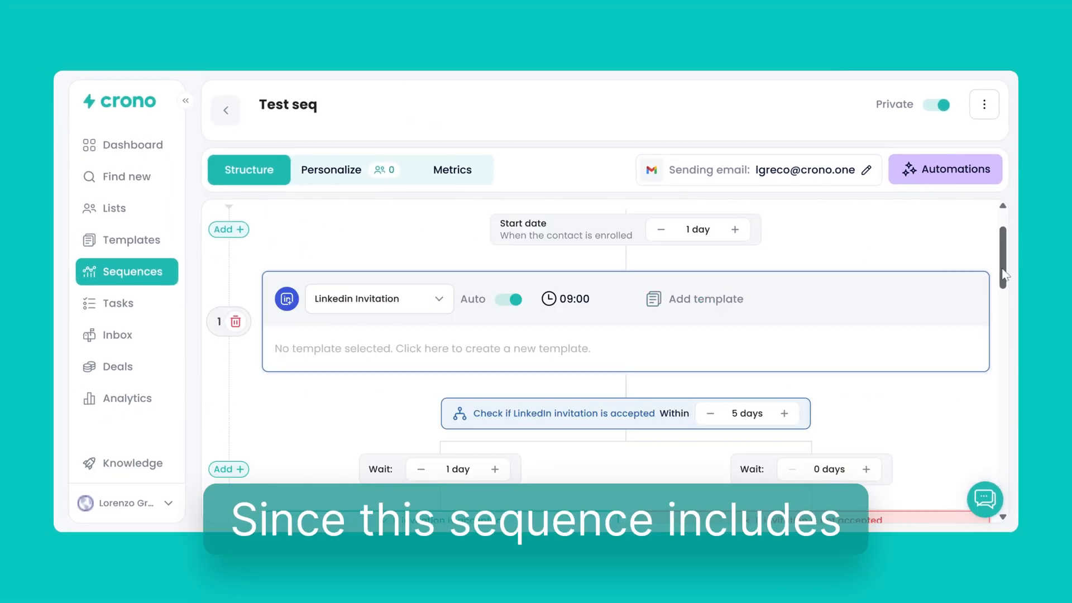
left_click_drag(1005, 270, 1017, 381)
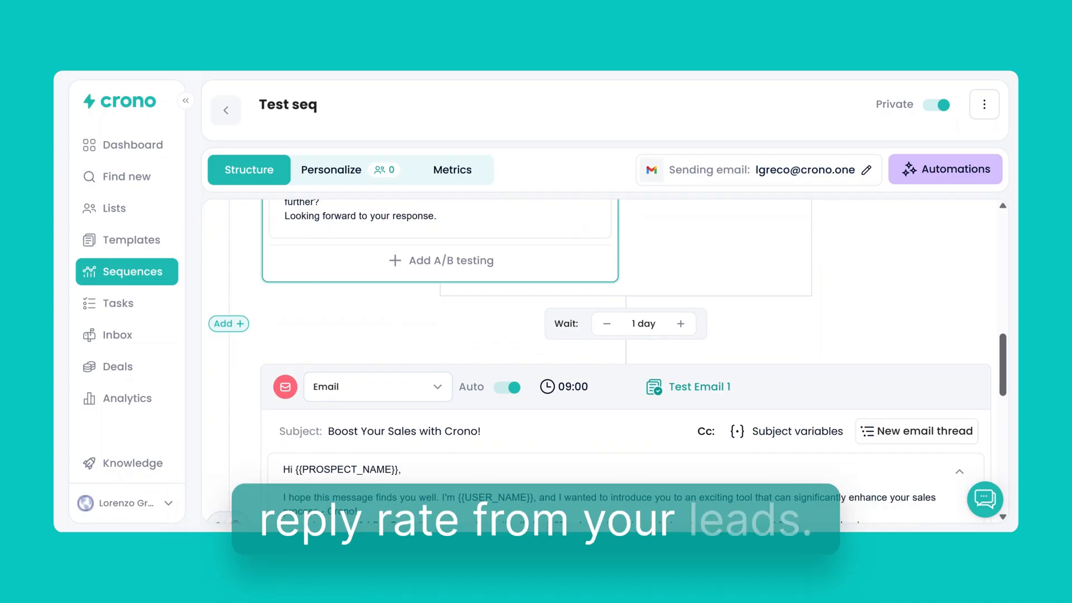
scroll(606, 361, "down", 2)
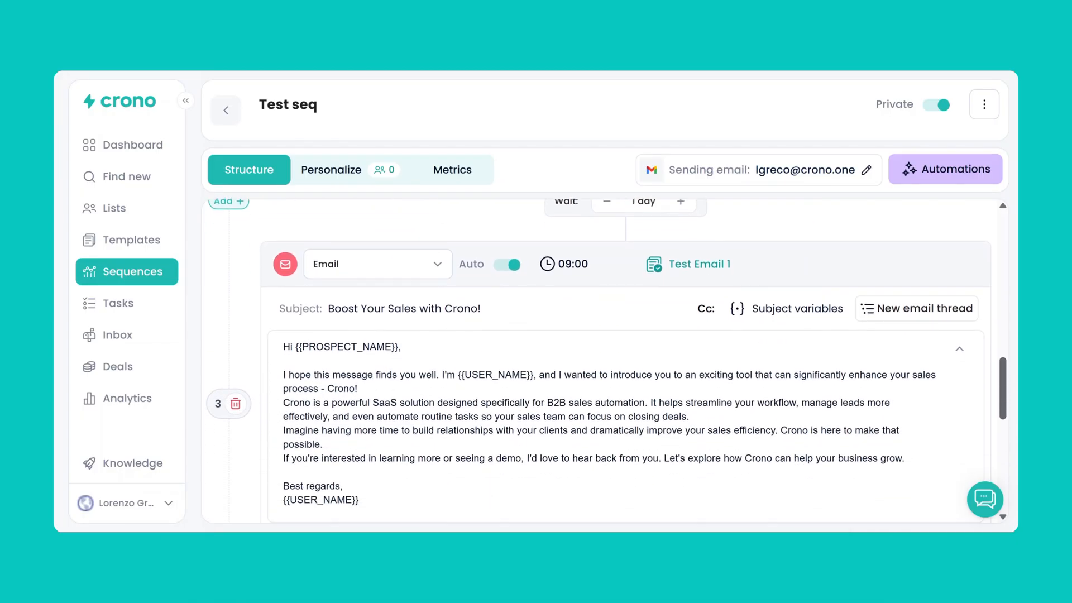
scroll(606, 360, "down", 4)
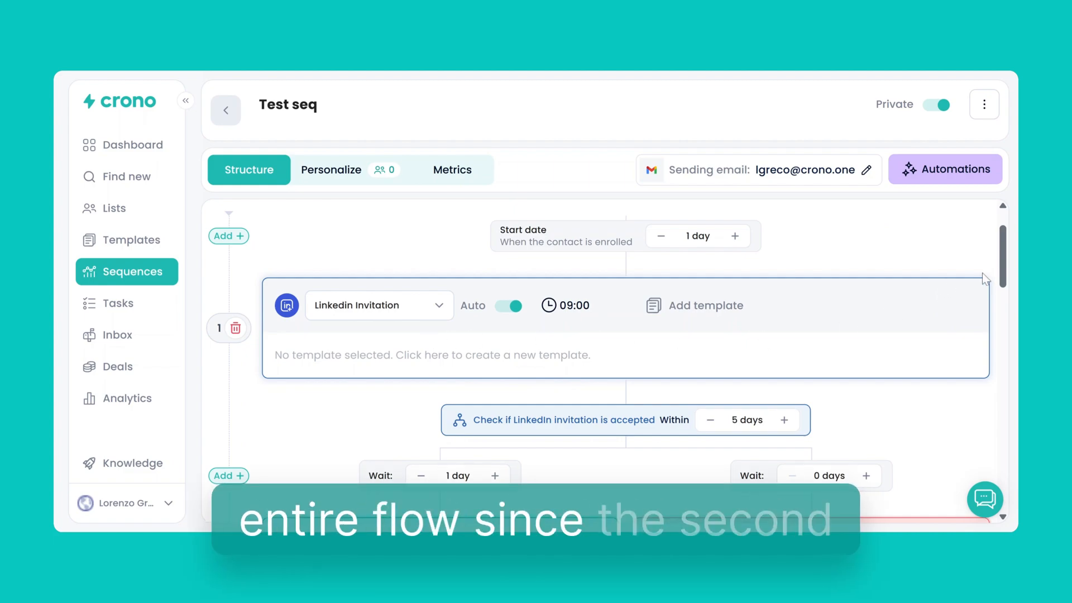
left_click_drag(1003, 279, 999, 329)
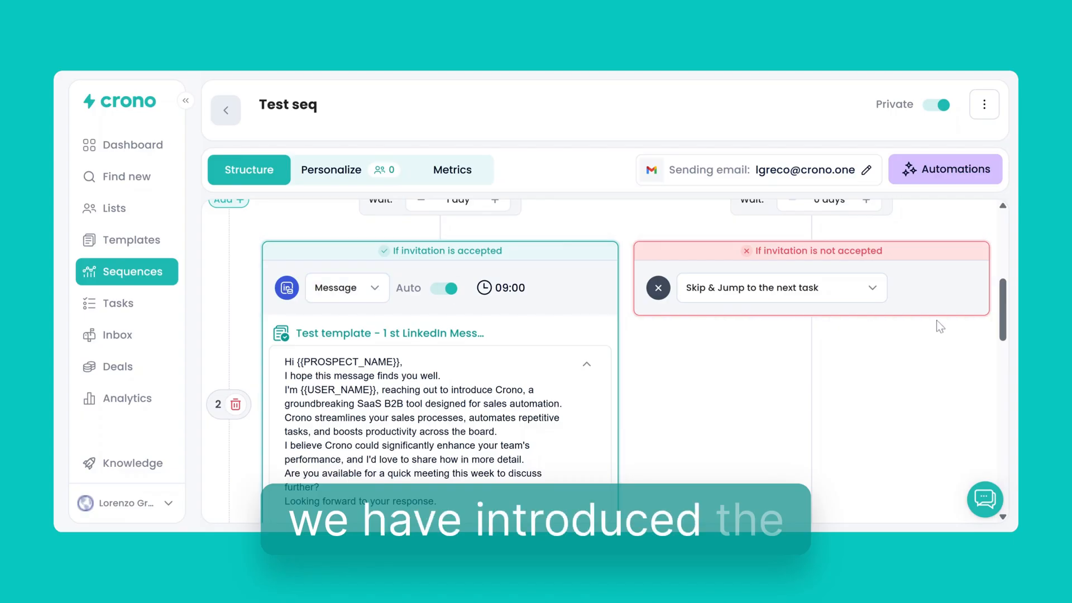
left_click_drag(998, 325, 999, 286)
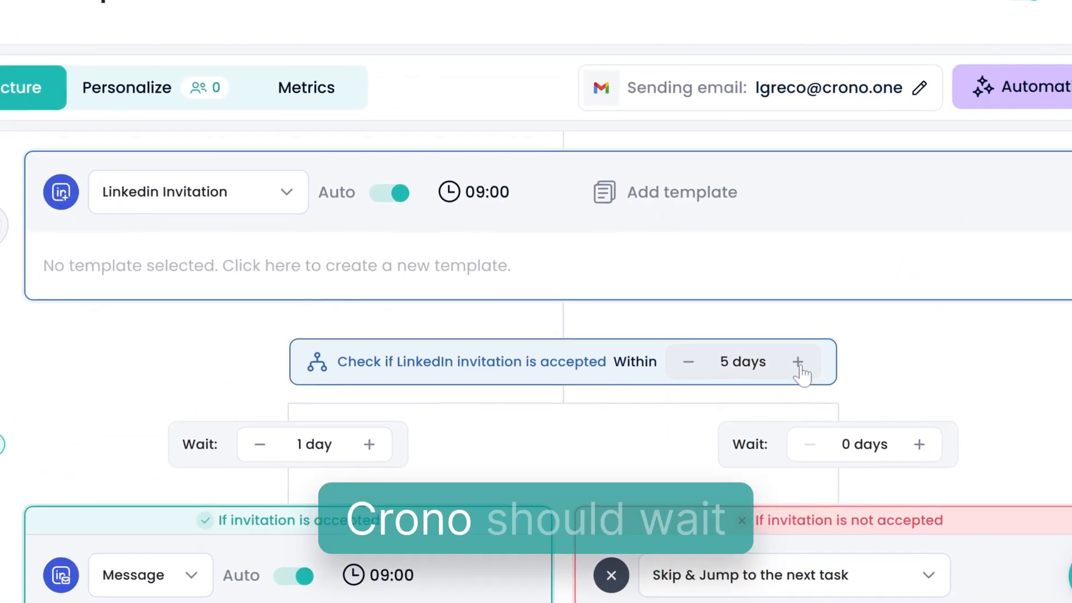
left_click(797, 362)
left_click(798, 362)
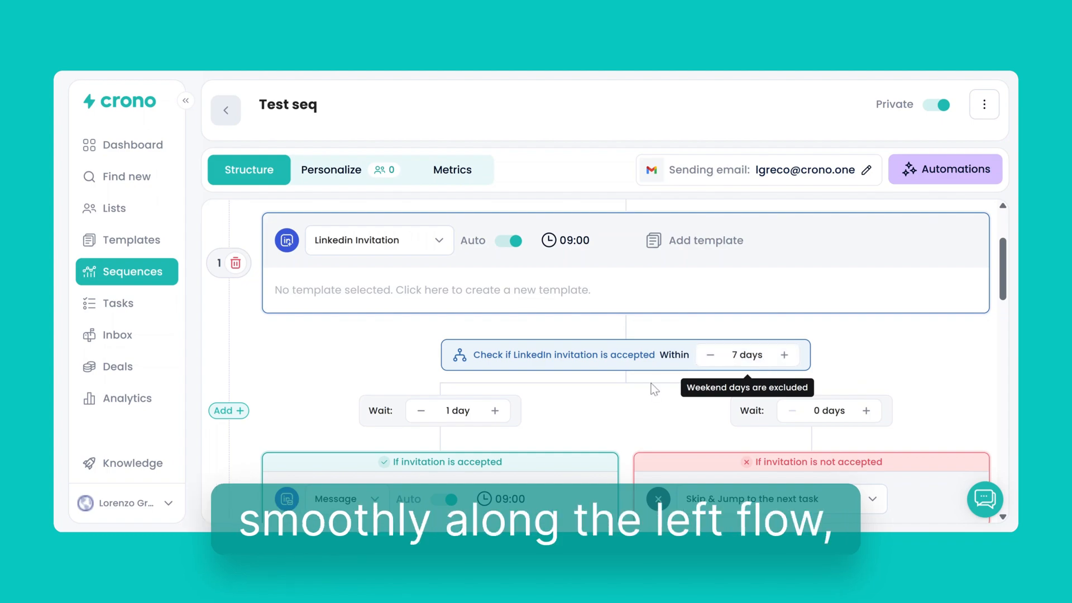
scroll(655, 389, "down", 4)
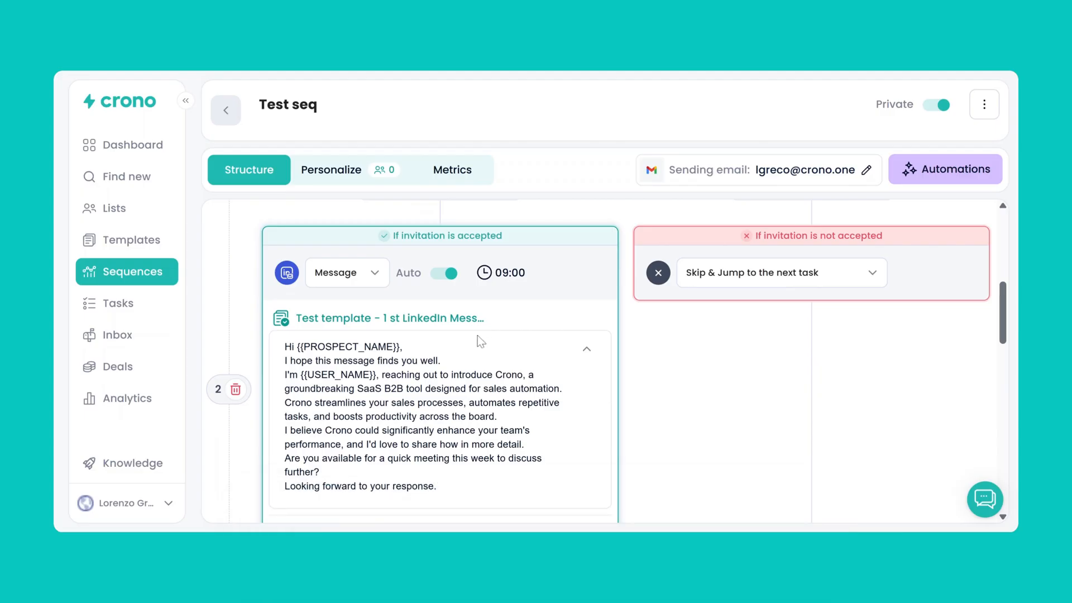
scroll(483, 342, "up", 2)
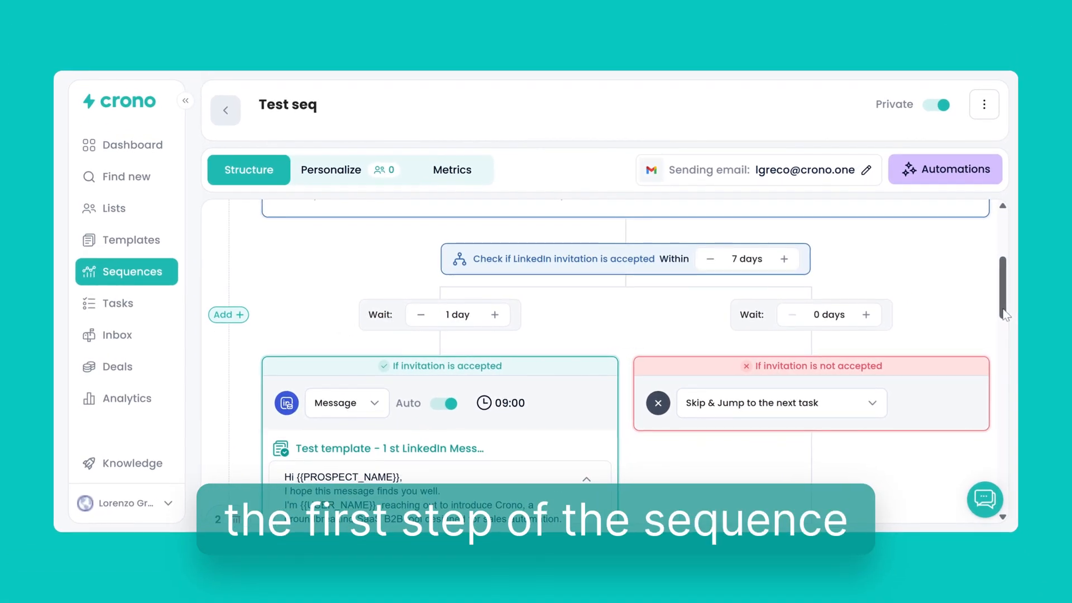
- Set the not-accepted invitation branch to stop and jump to another sequence, choosing "Manual sequence" as the destination
left_click_drag(1003, 309, 1005, 426)
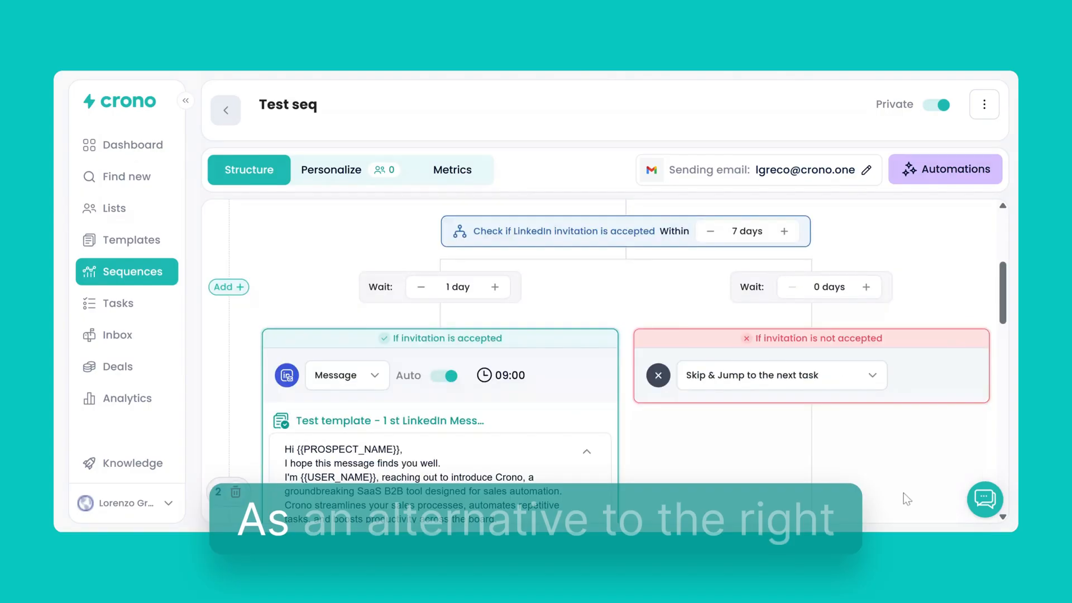
scroll(817, 440, "down", 1)
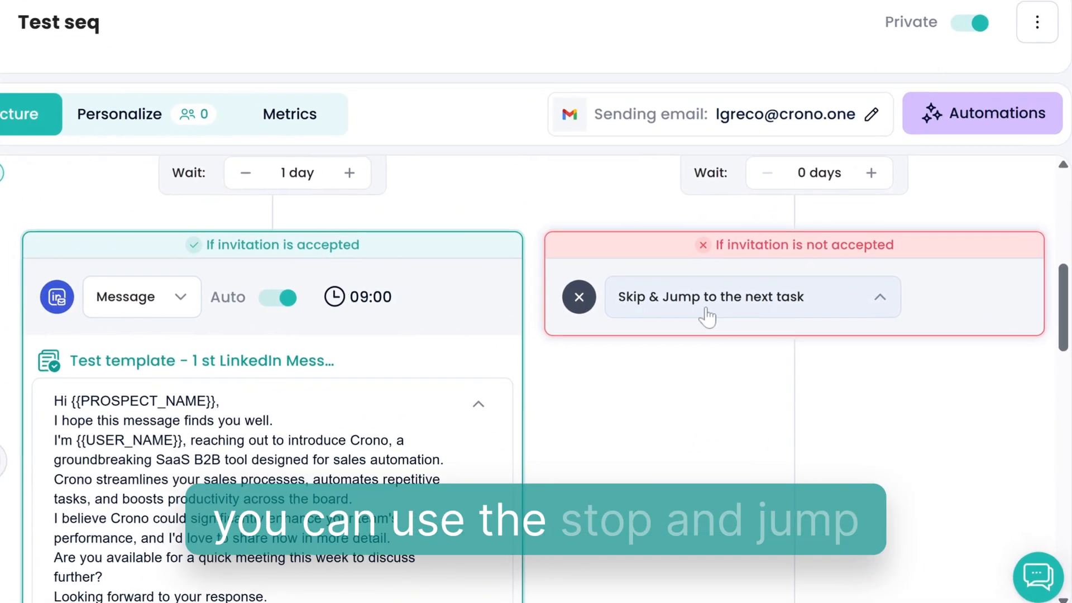
left_click(748, 307)
left_click(757, 373)
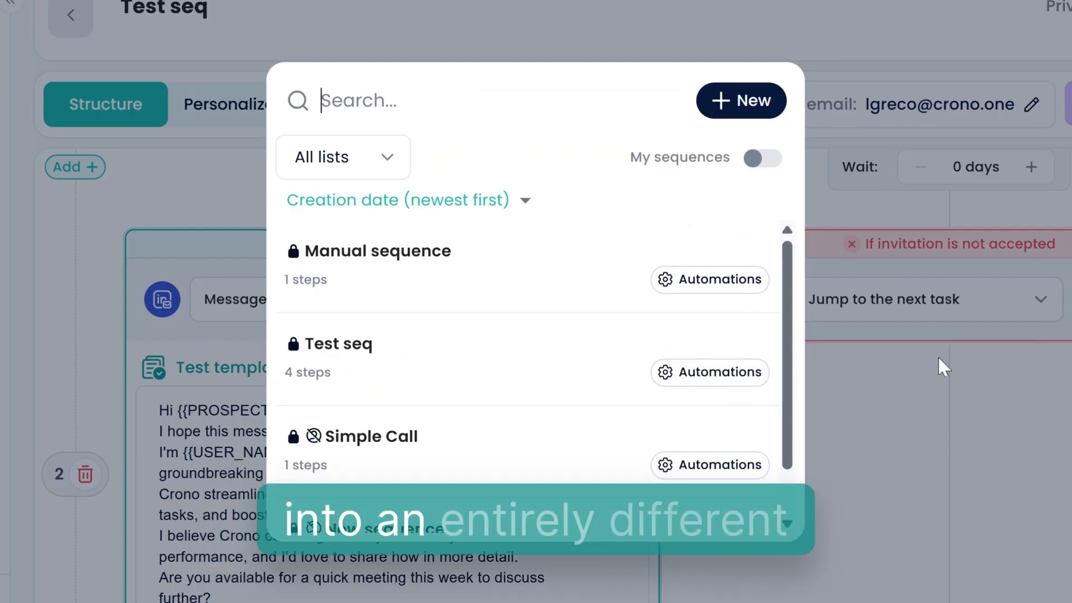
left_click(538, 287)
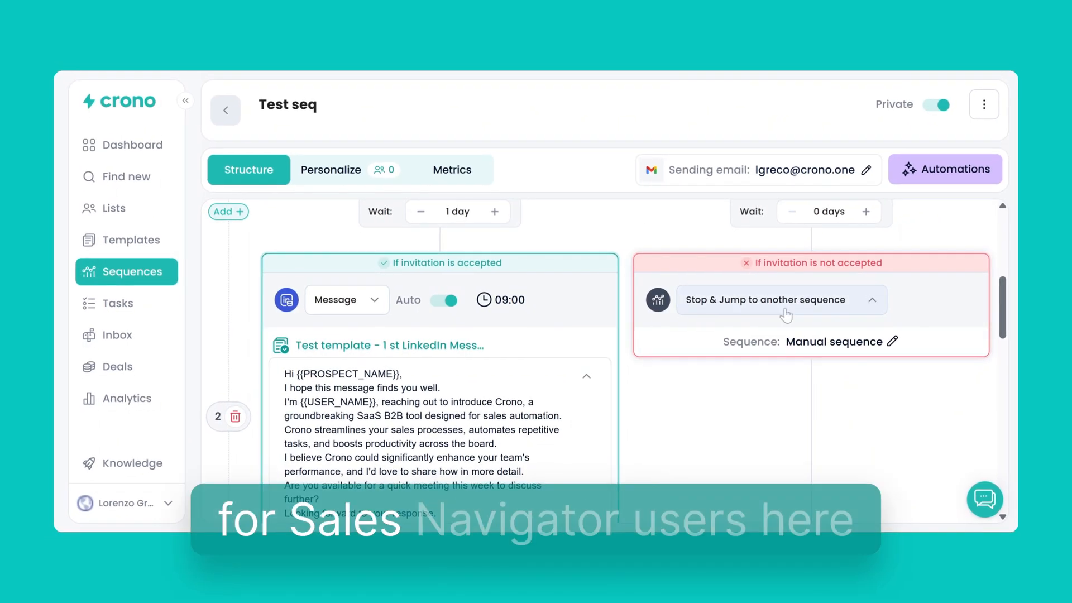
- Change the action of the not-accepted invitation branch to a LinkedIn InMail
left_click(785, 311)
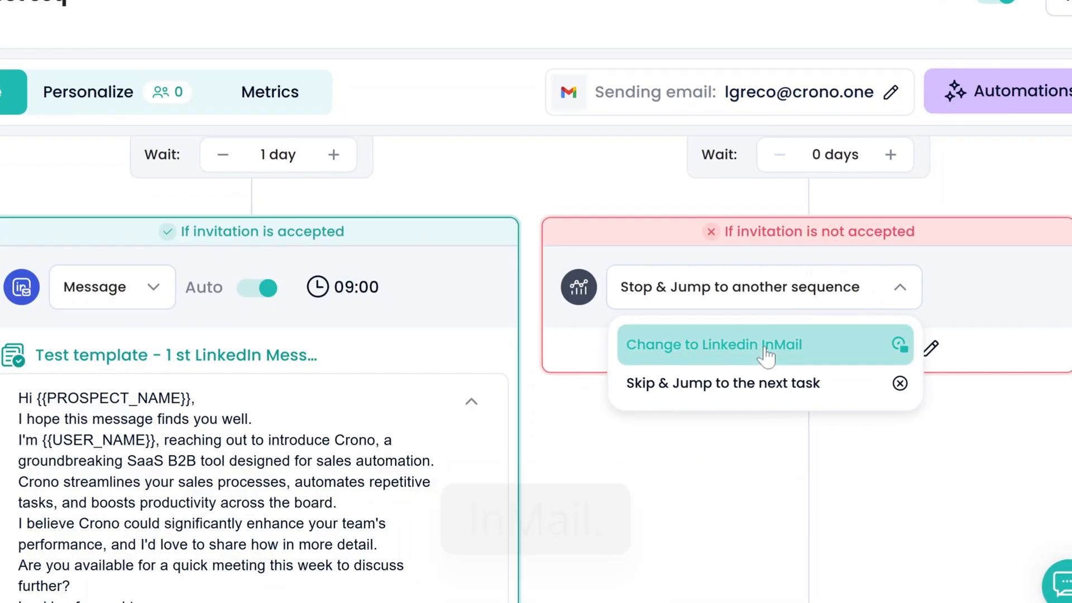
left_click(766, 349)
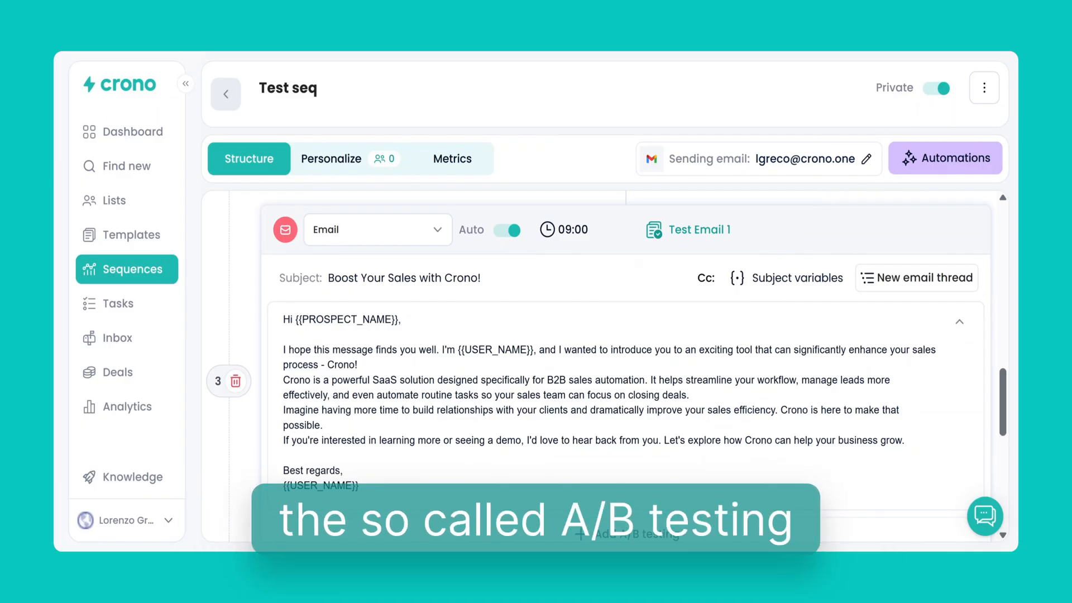
- Add A/B testing to the Email step with the "Professional Tone of Voice" and "Direct Tone of Voice" templates
scroll(651, 452, "down", 3)
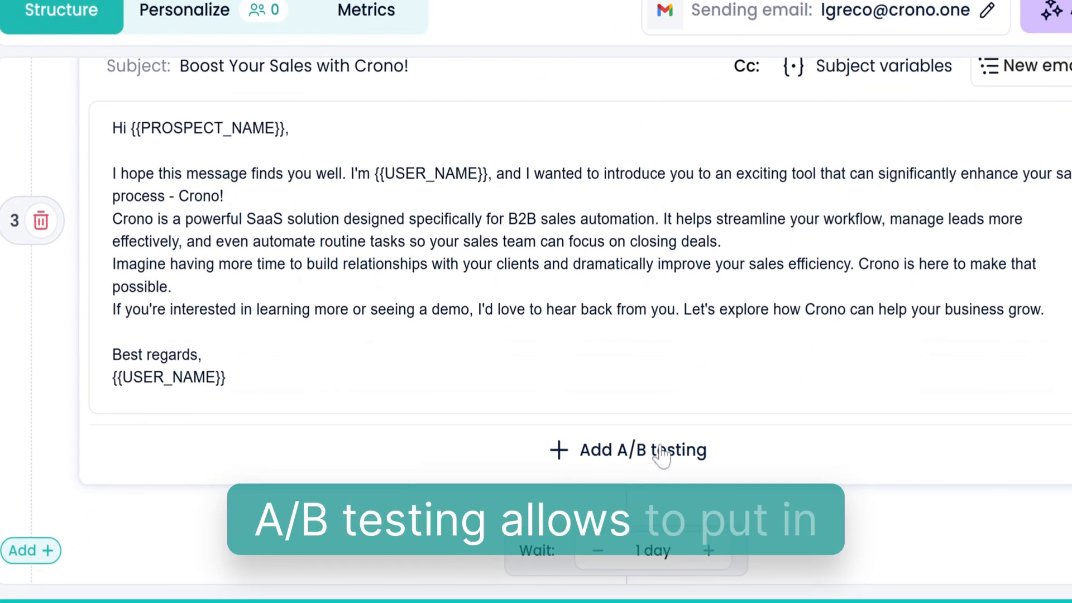
left_click(661, 455)
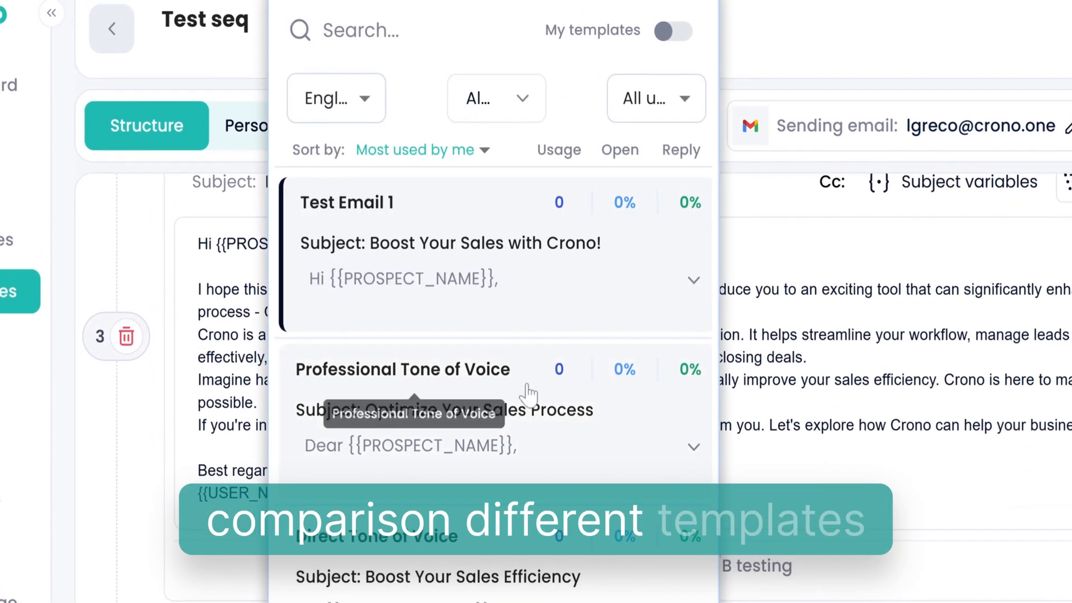
left_click(527, 394)
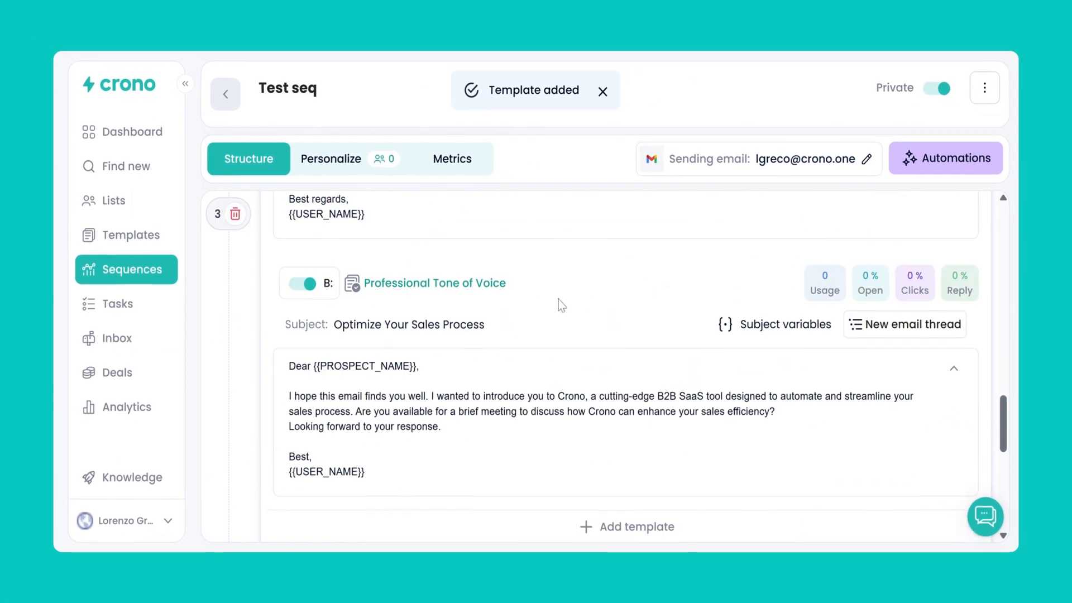
scroll(561, 306, "down", 3)
left_click(587, 362)
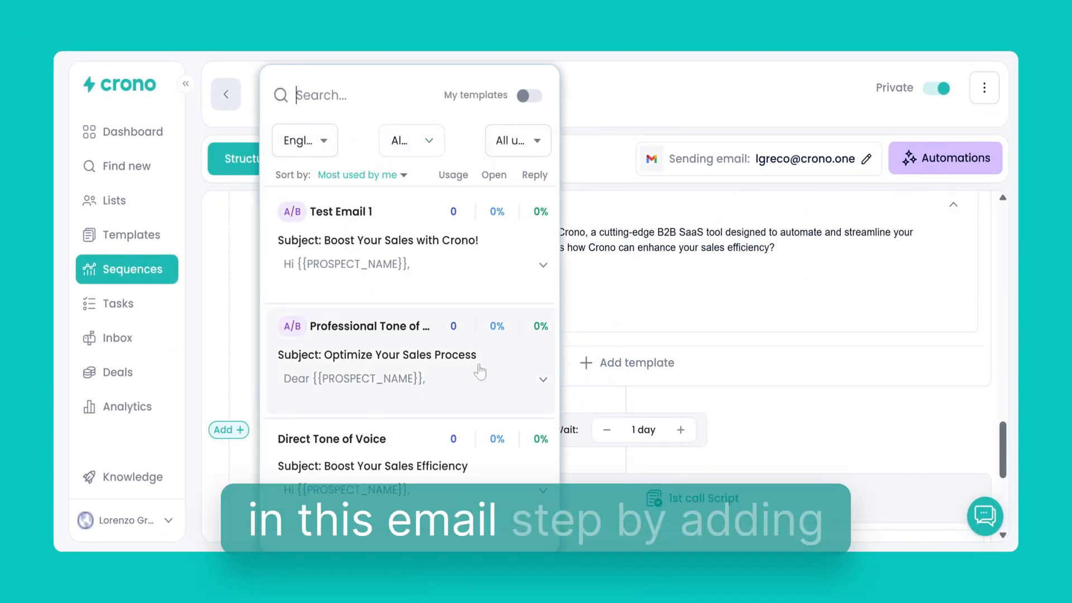
left_click(479, 371)
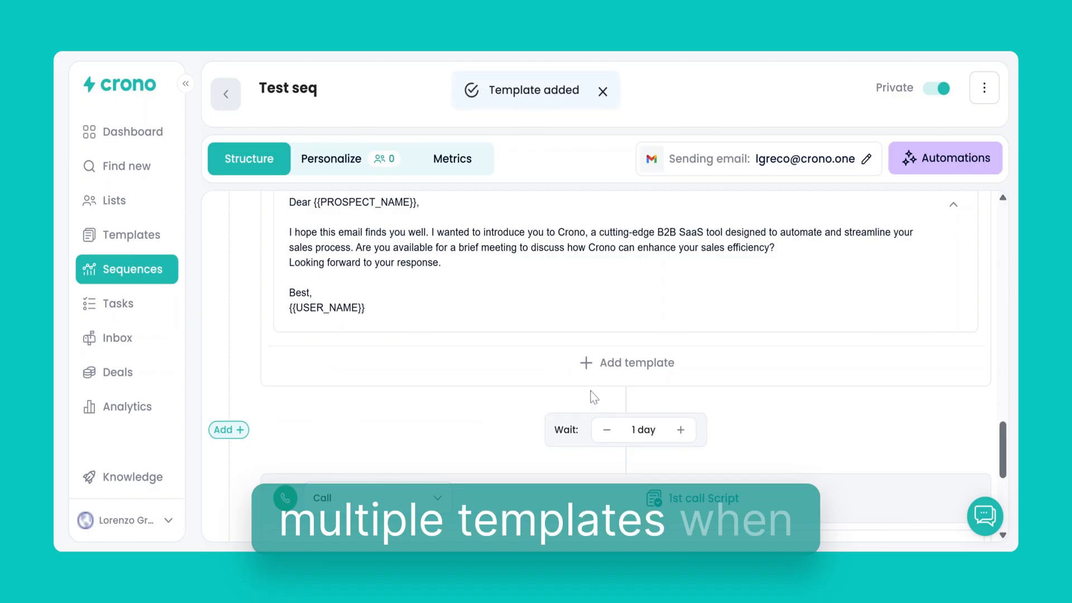
- Review the A, B and C template variants in the Email step's A/B test
scroll(593, 398, "up", 10)
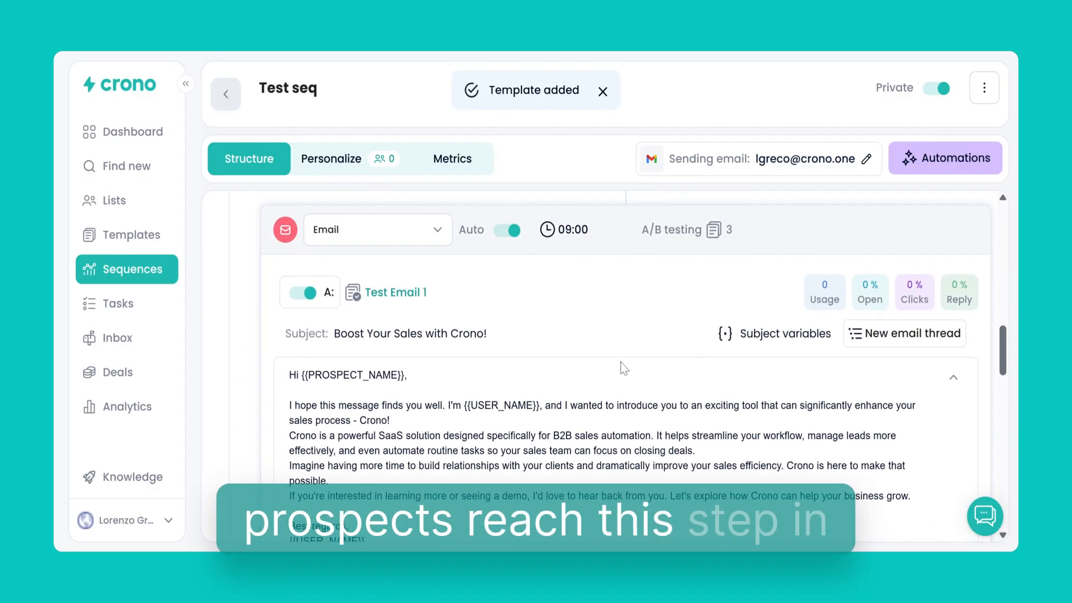
scroll(623, 369, "down", 5)
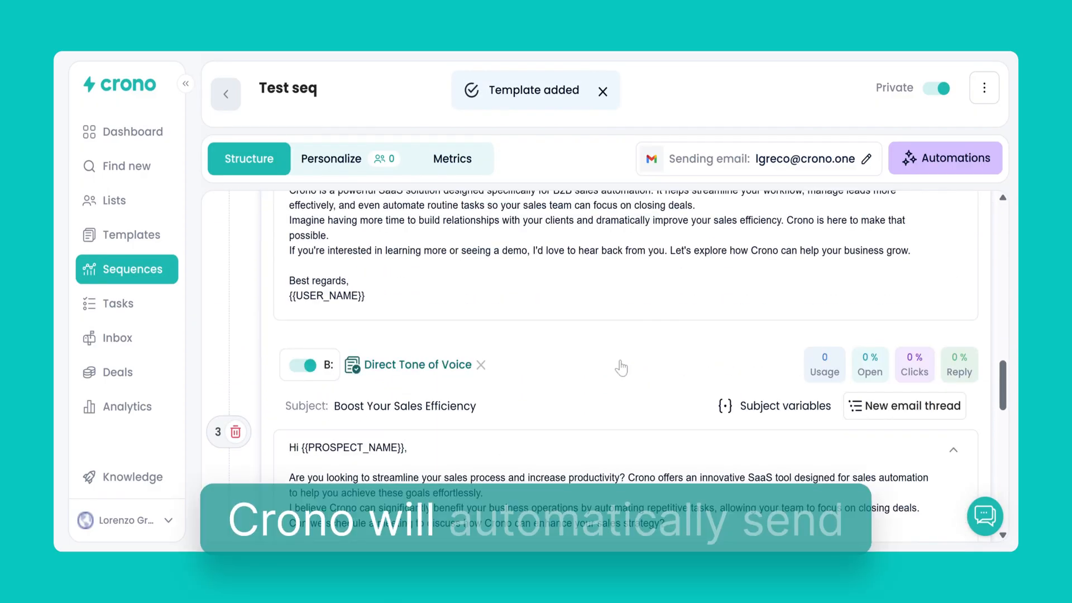
scroll(619, 367, "down", 4)
scroll(620, 366, "up", 5)
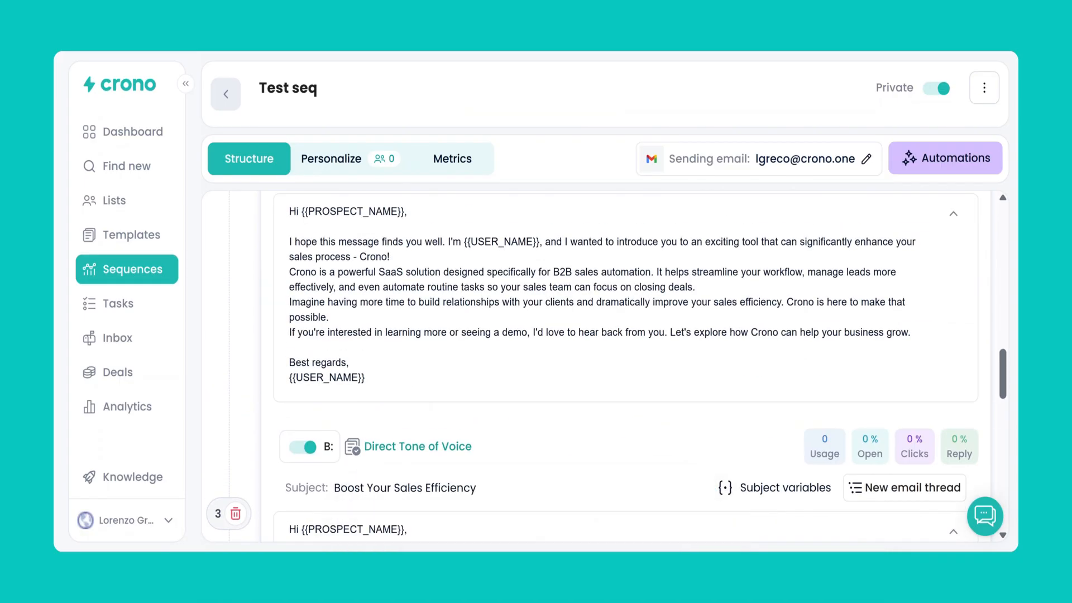
scroll(607, 387, "up", 3)
scroll(606, 387, "down", 7)
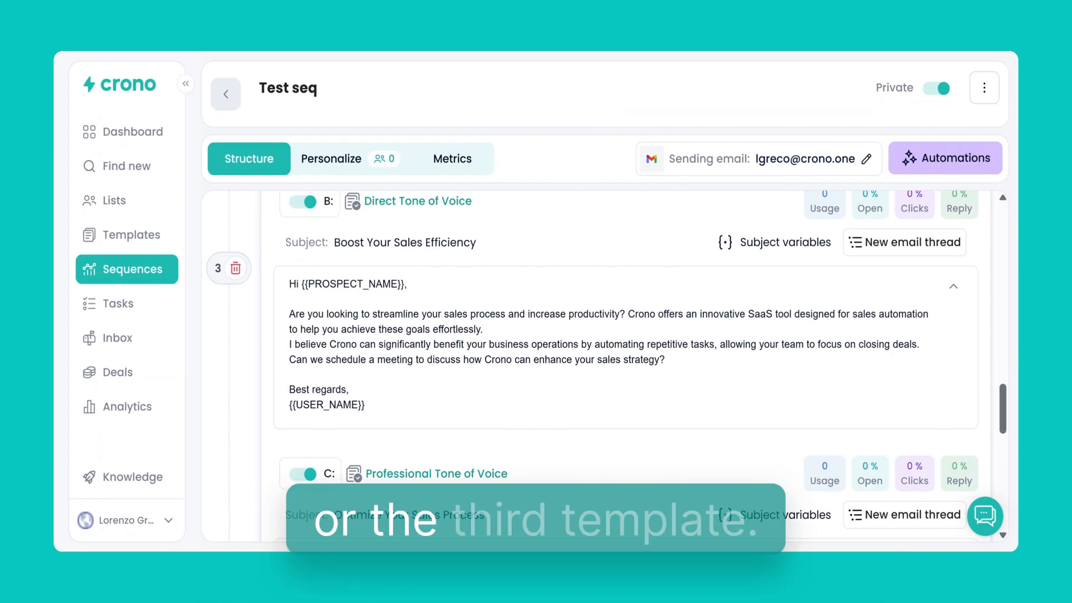
scroll(606, 363, "down", 4)
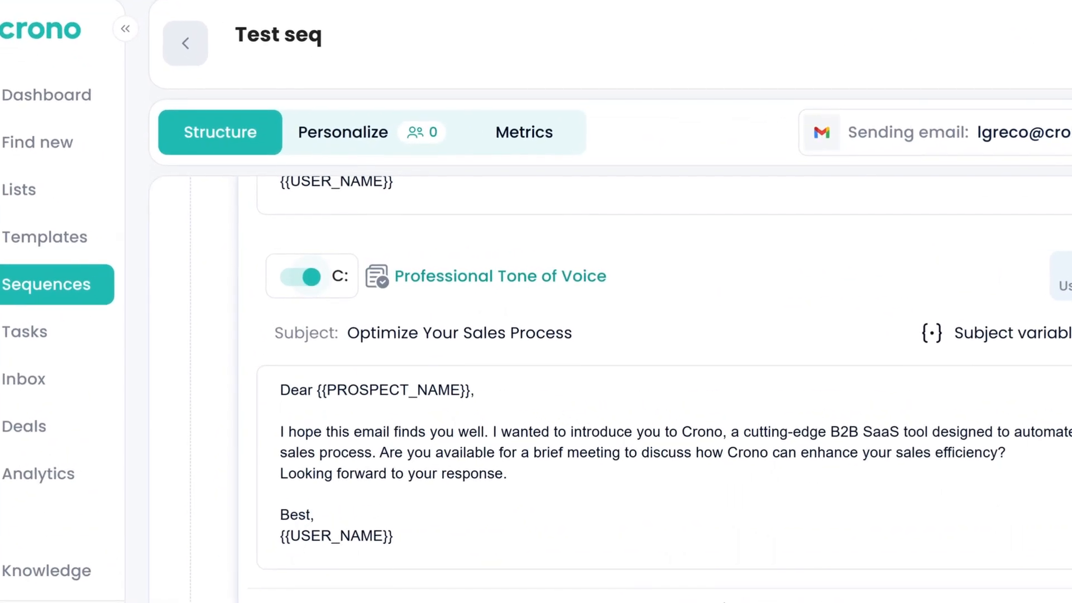
- Turn off variant C, "Professional Tone of Voice", in the Email step's A/B test and delete it
left_click(303, 266)
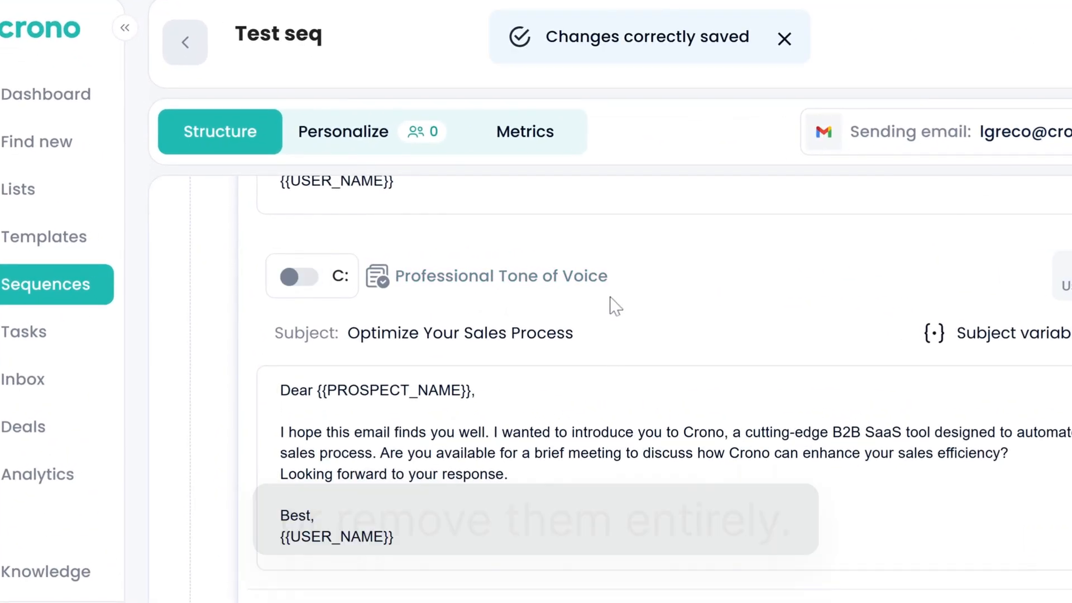
left_click(619, 277)
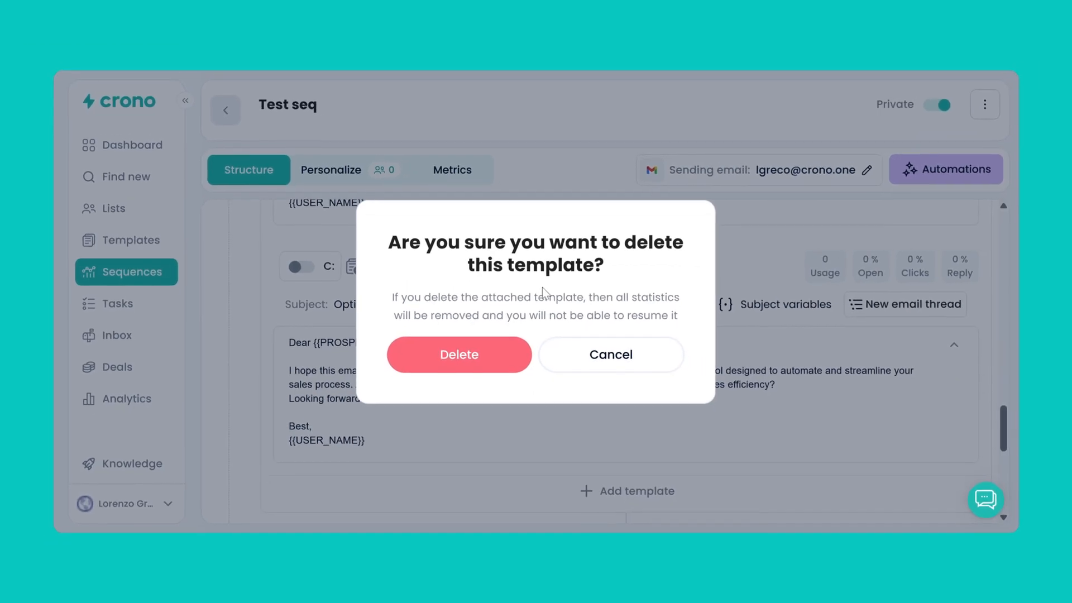
left_click(500, 355)
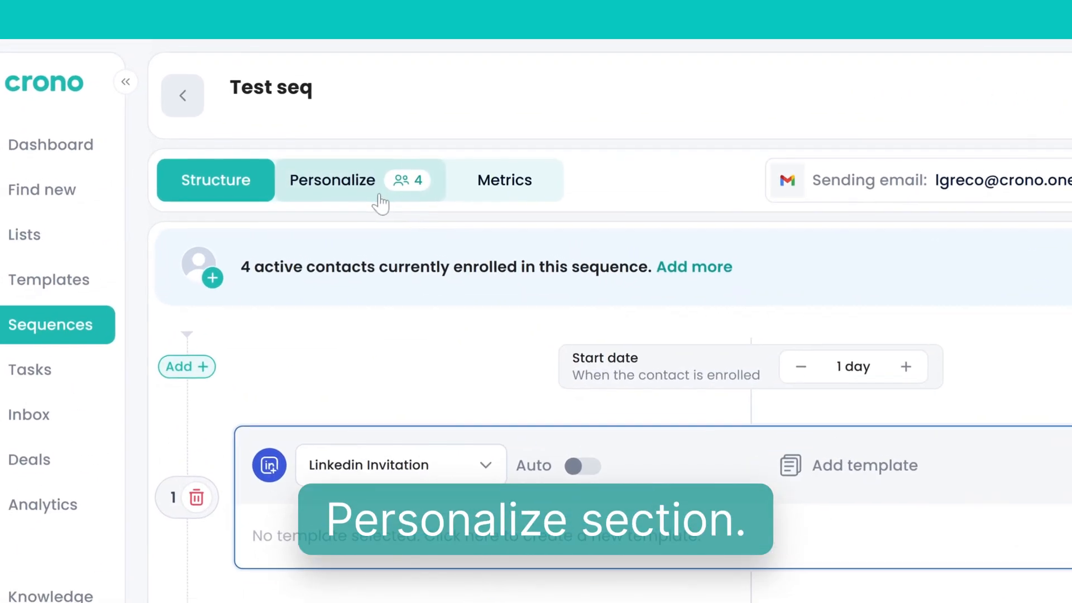
- Personalize the sequence for the CTO & Co-Founder contact by choosing the "test" template for the LinkedIn message and adding "a" to its text
left_click(363, 177)
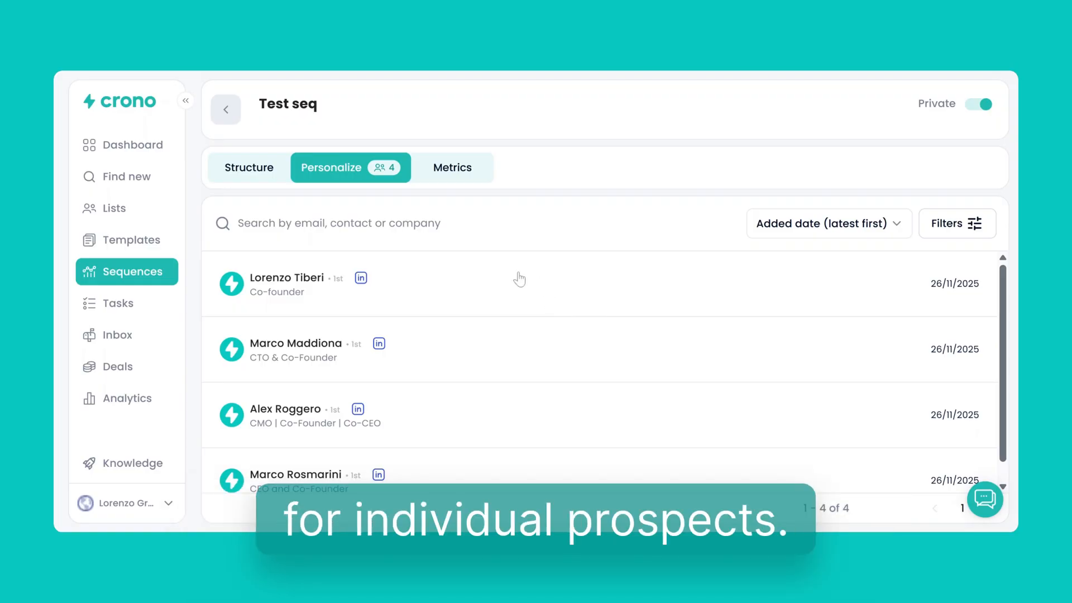
left_click(495, 350)
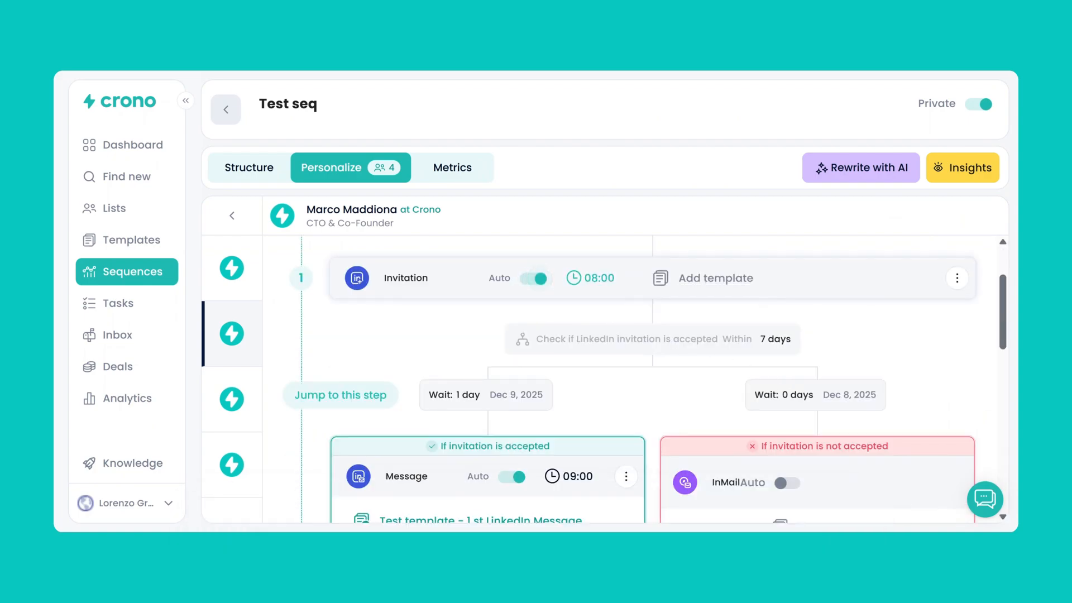
left_click_drag(1003, 320, 1014, 375)
left_click(509, 321)
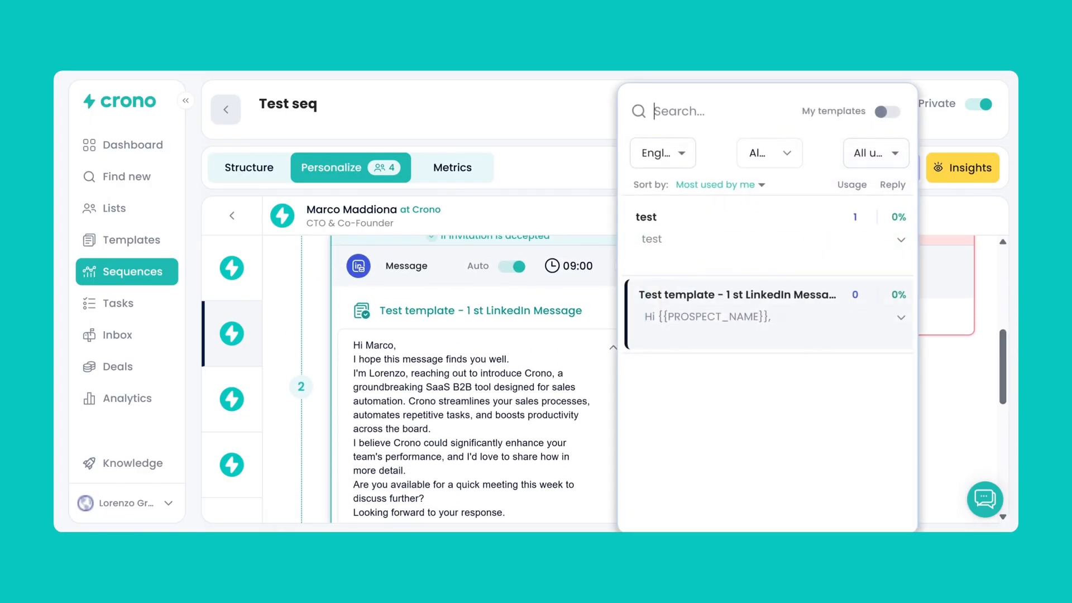
left_click(658, 254)
left_click(413, 346)
type("a")
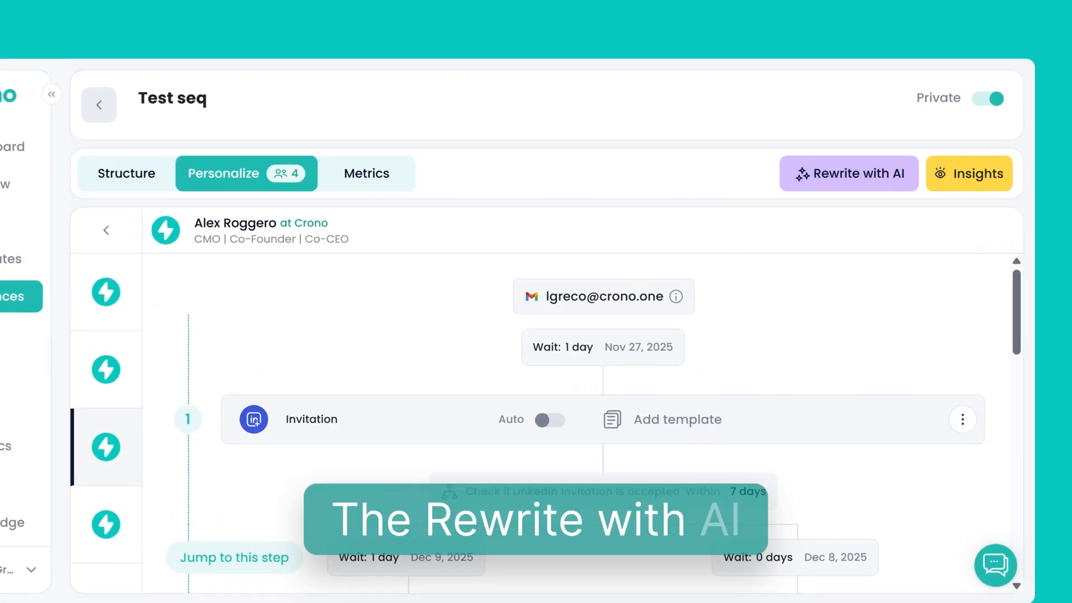
- Open Rewrite with AI for the CMO contact and examine the full bio, social presence and company description
left_click(880, 184)
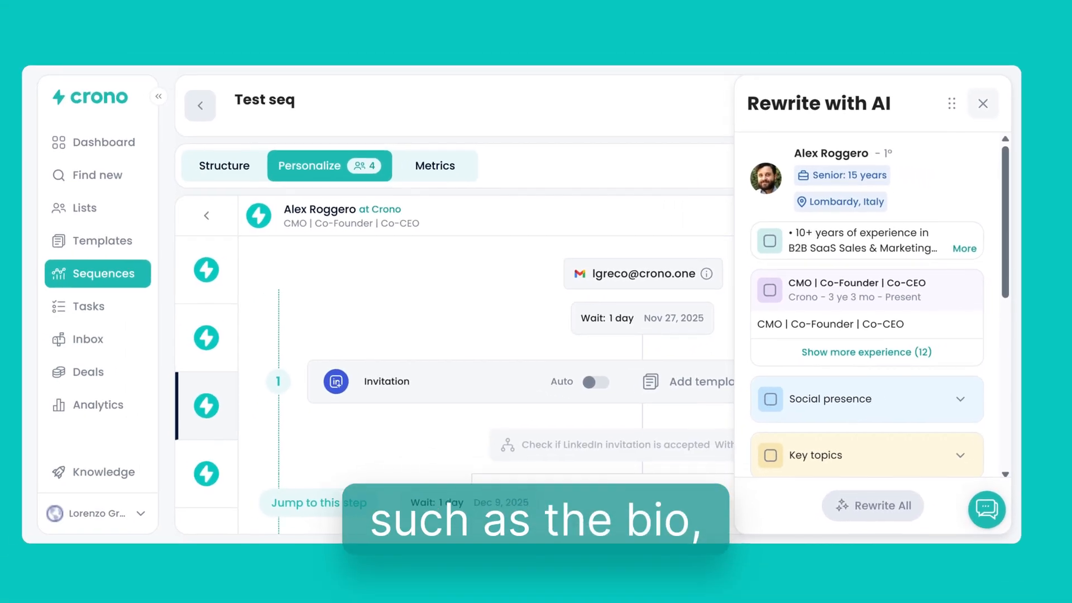
left_click(963, 248)
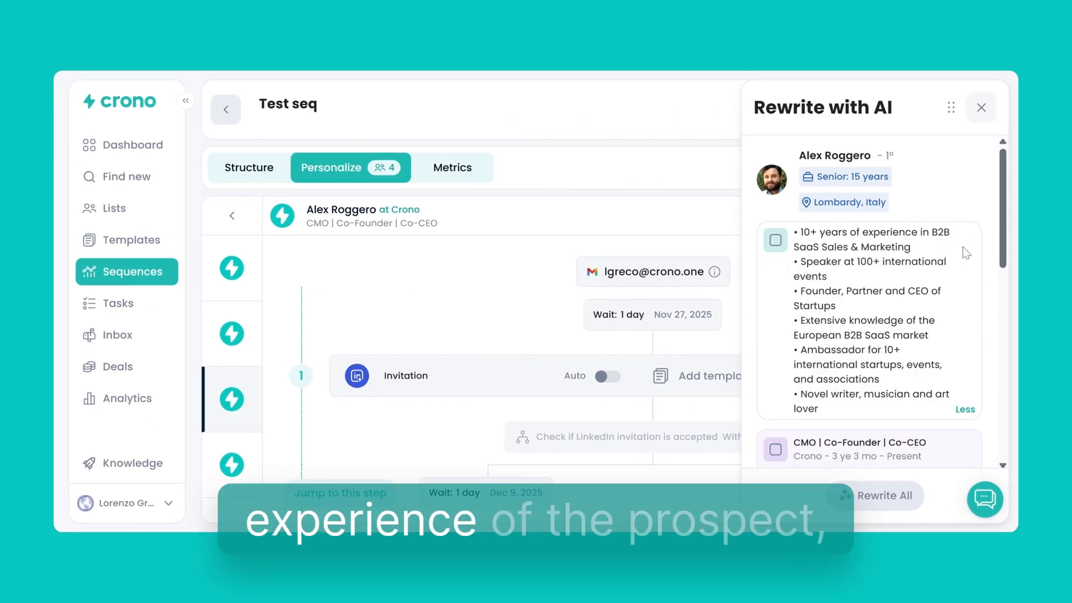
scroll(962, 247, "down", 5)
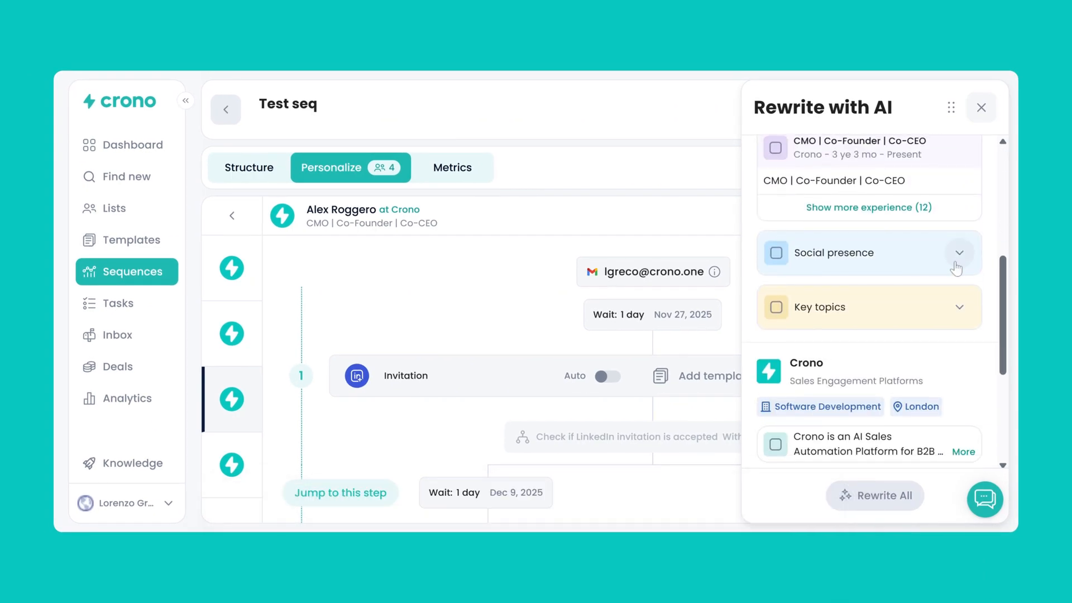
left_click(956, 260)
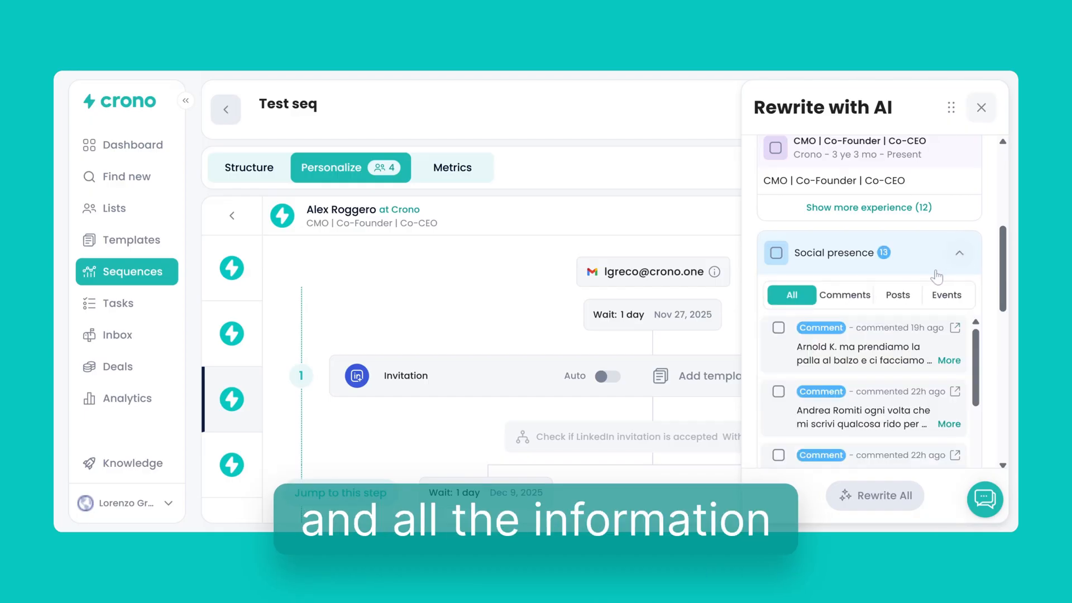
scroll(939, 276, "down", 6)
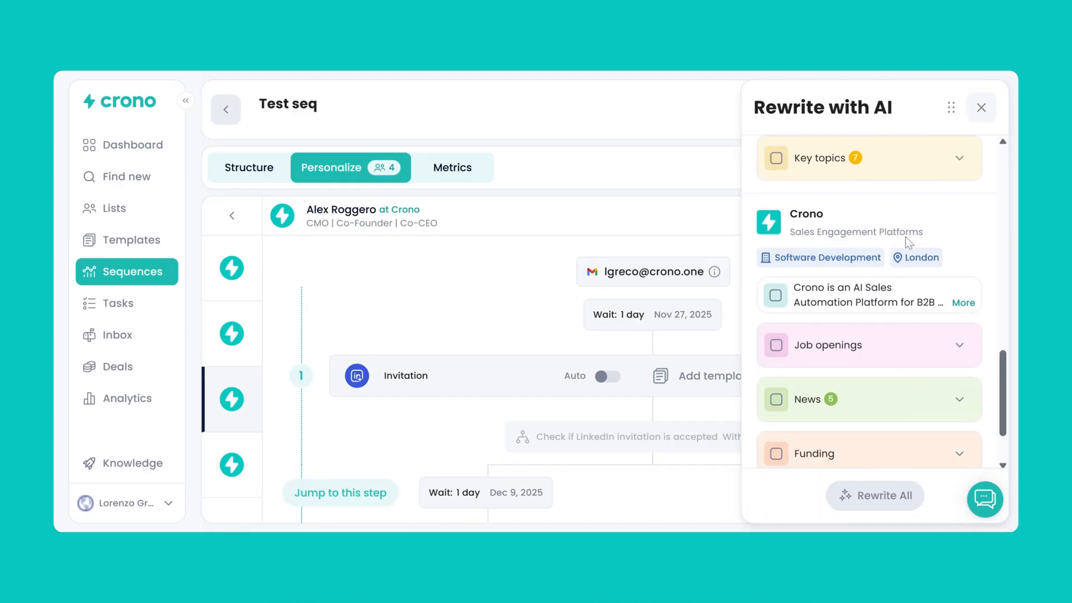
left_click(963, 260)
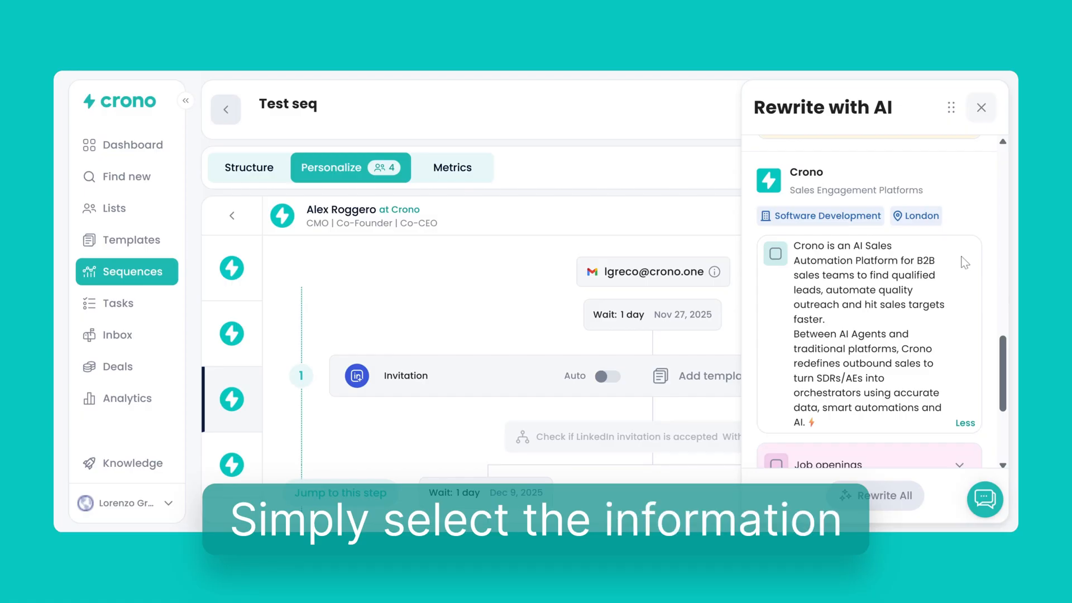
- Select the contact's bio, current Crono position and Key topics as sources and rewrite all of the sequence's templates with AI
scroll(962, 257, "up", 5)
scroll(962, 262, "up", 8)
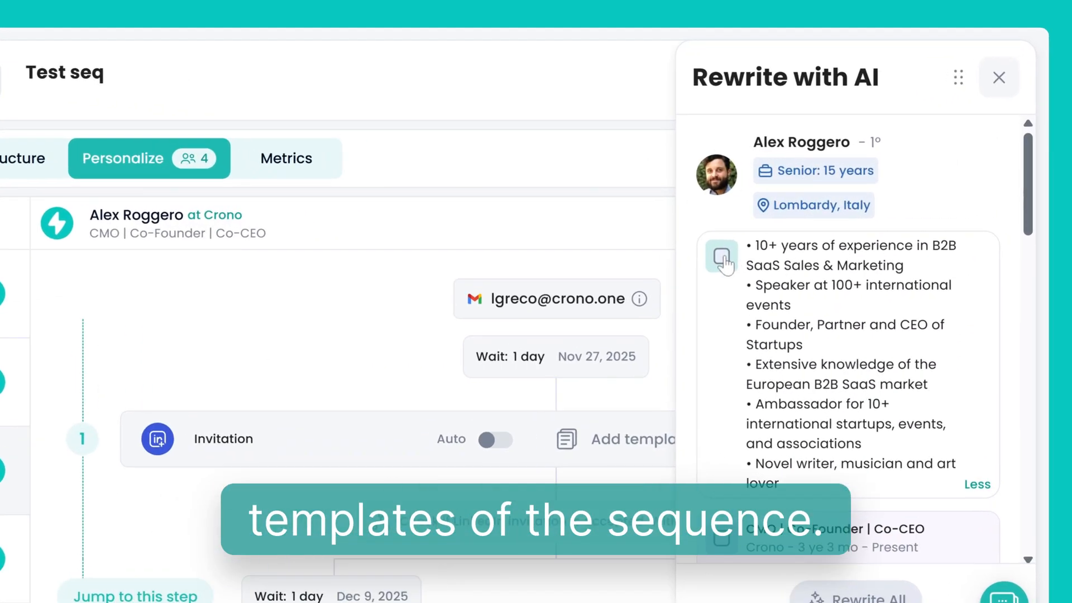
left_click(775, 240)
scroll(819, 320, "down", 5)
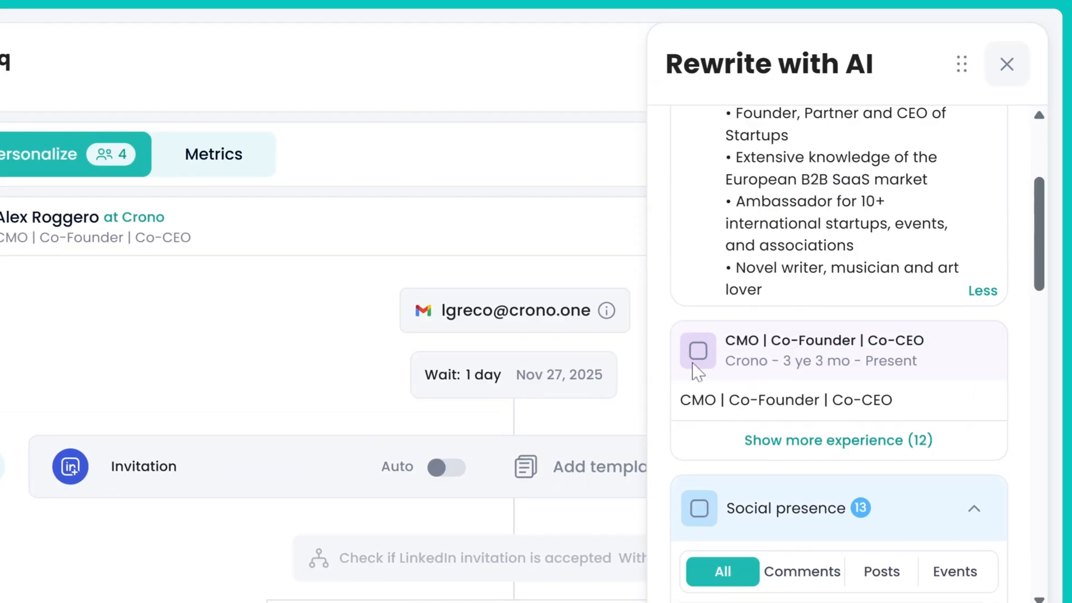
left_click(697, 350)
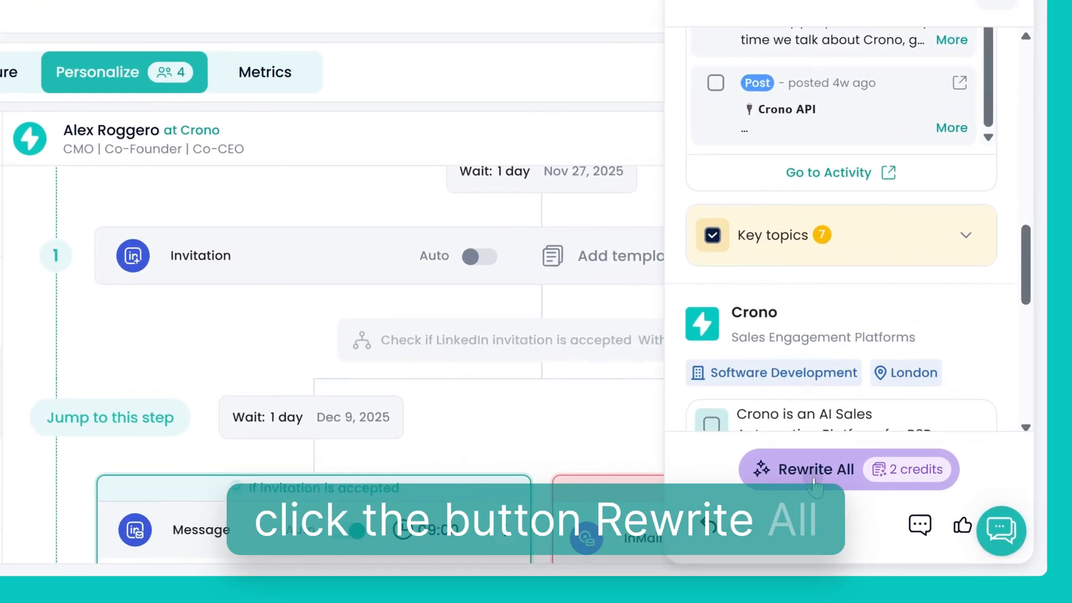
left_click(850, 463)
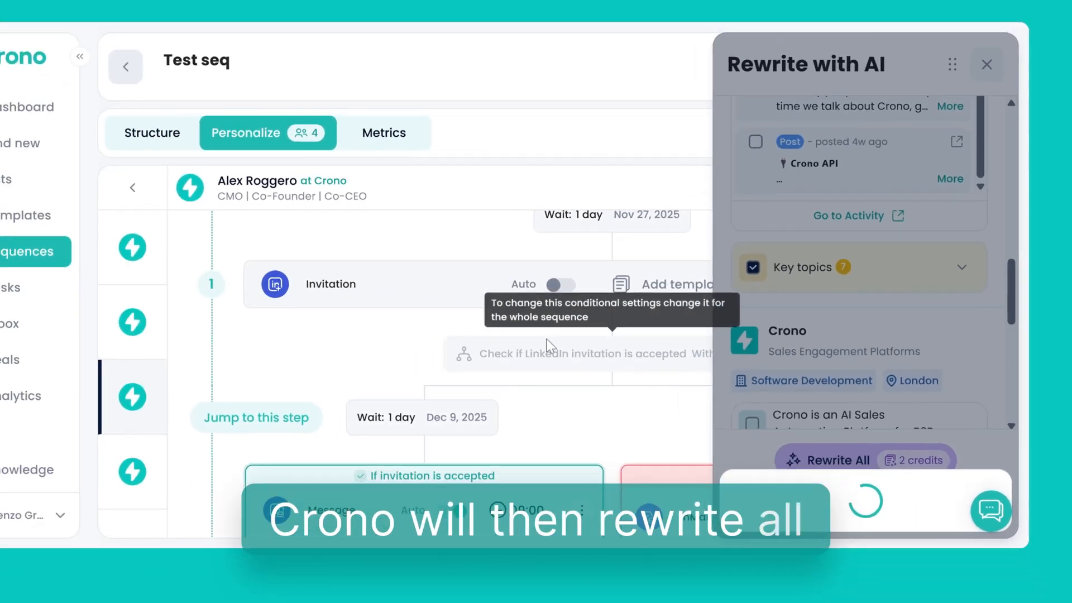
scroll(466, 341, "down", 4)
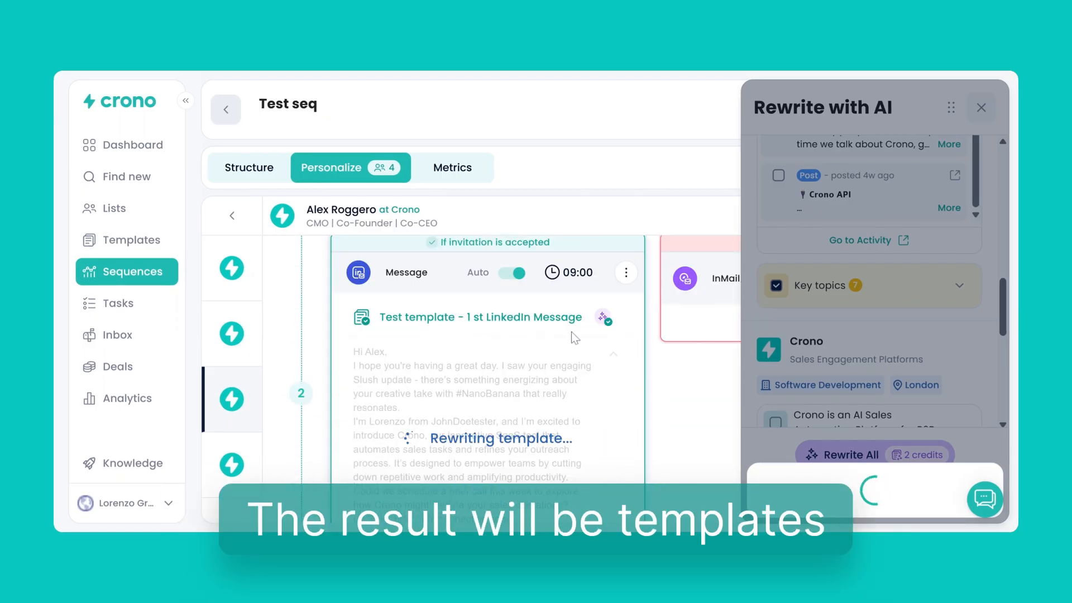
scroll(570, 331, "down", 5)
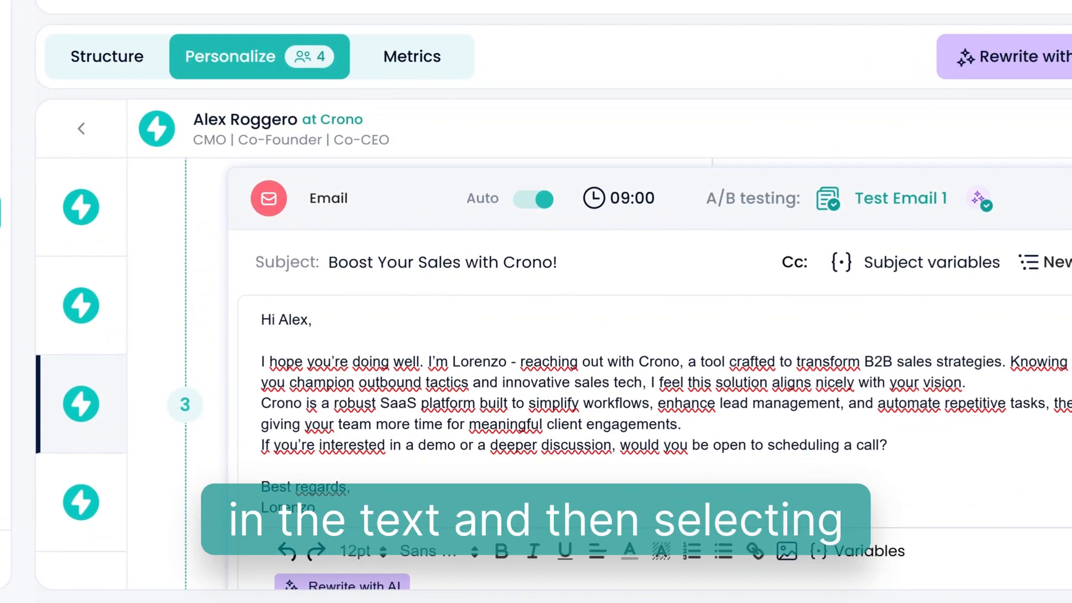
left_click(592, 445)
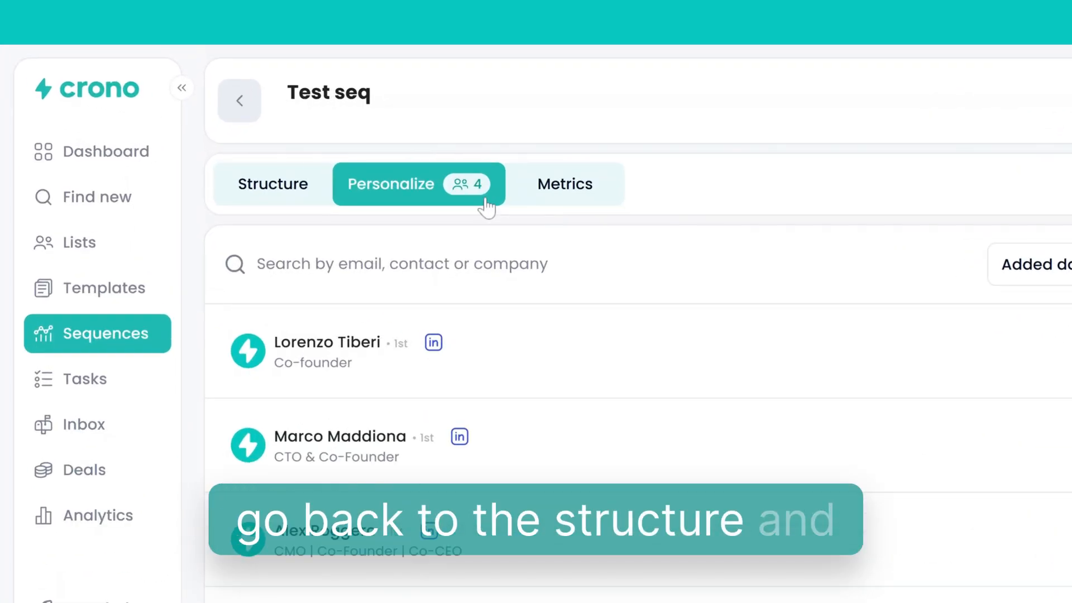
- In the sequence structure's Automations, select General info and Social presence as insights for rewriting and personalizing with AI, and save the settings
left_click(273, 183)
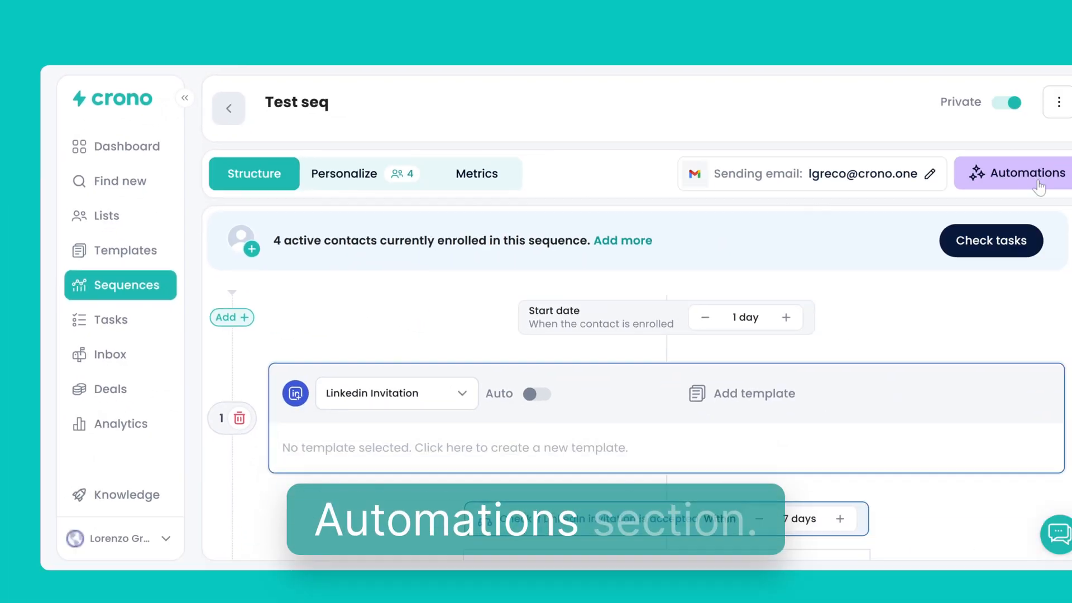
left_click(1038, 187)
left_click(985, 246)
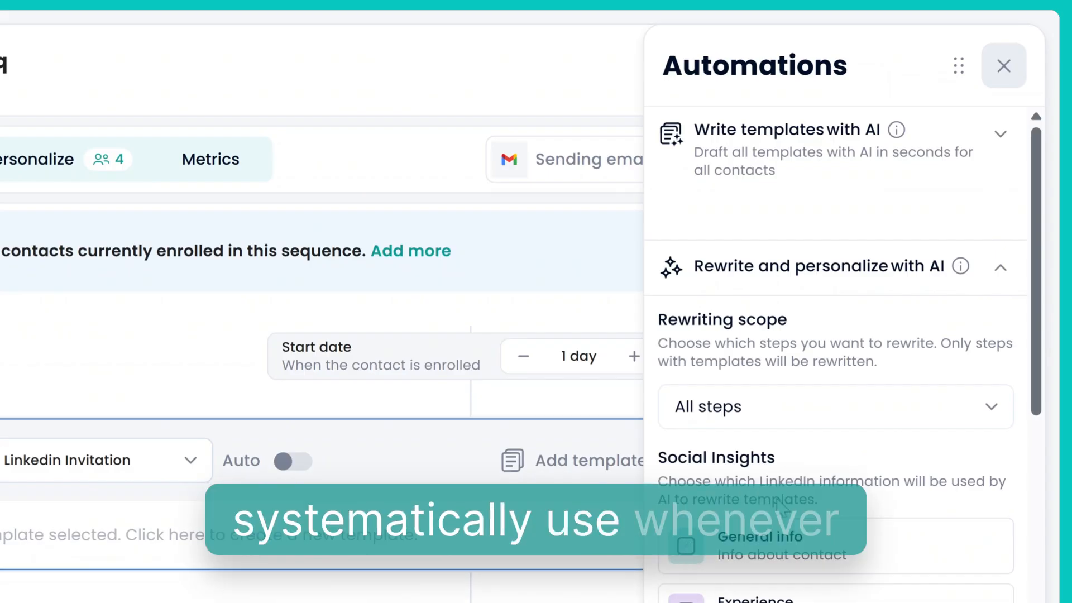
left_click(776, 536)
scroll(776, 447, "down", 4)
left_click(686, 451)
scroll(837, 418, "down", 5)
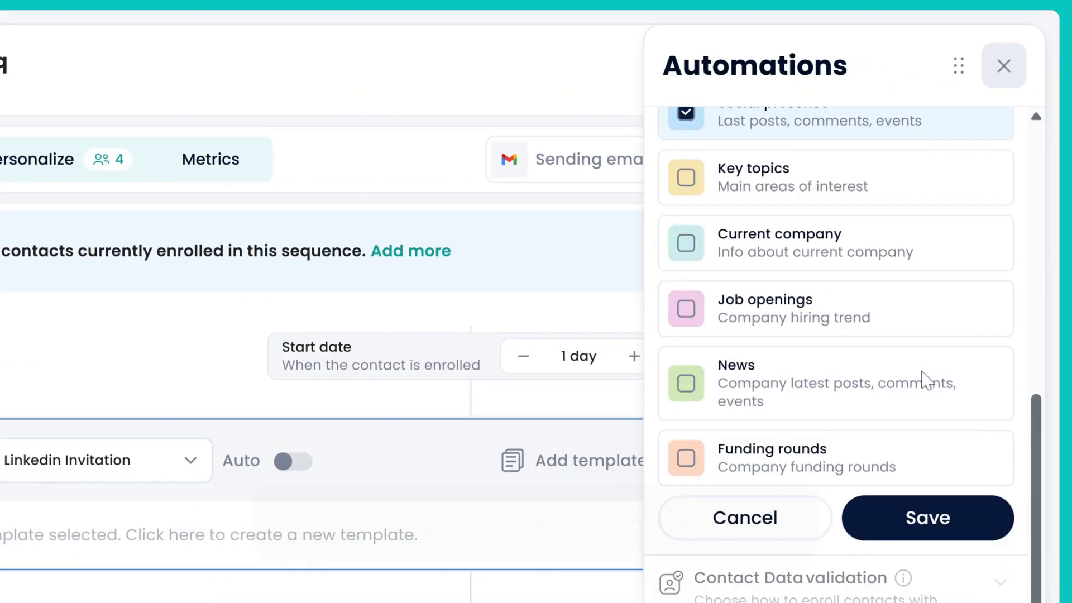
left_click(909, 517)
scroll(913, 497, "up", 5)
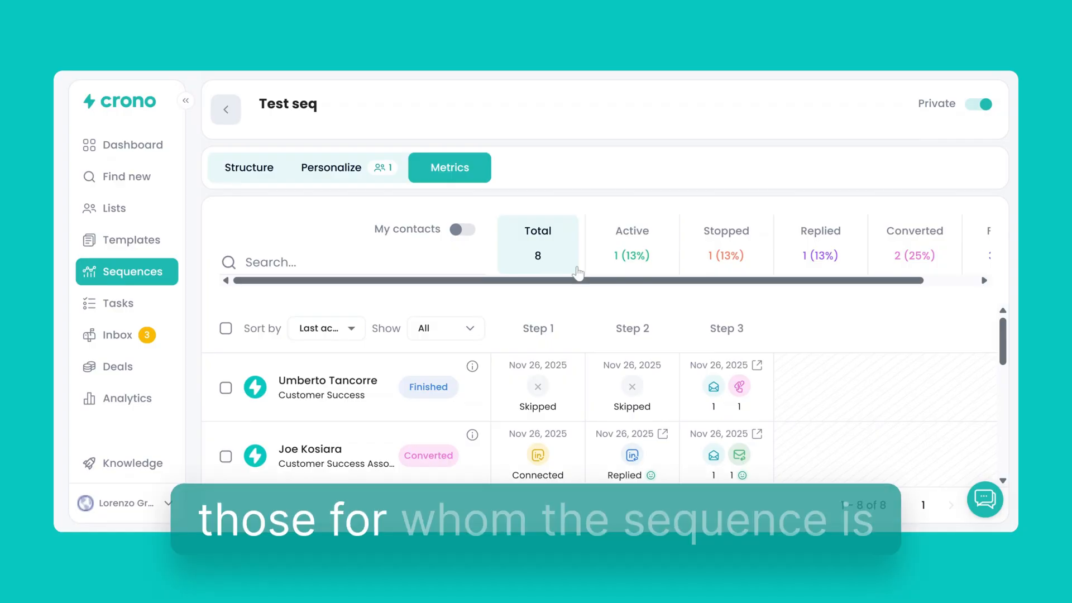
- Filter the sequence's metrics by Active, Stopped, Replied, Converted and Finished in turn to examine the contacts in each status
left_click(612, 268)
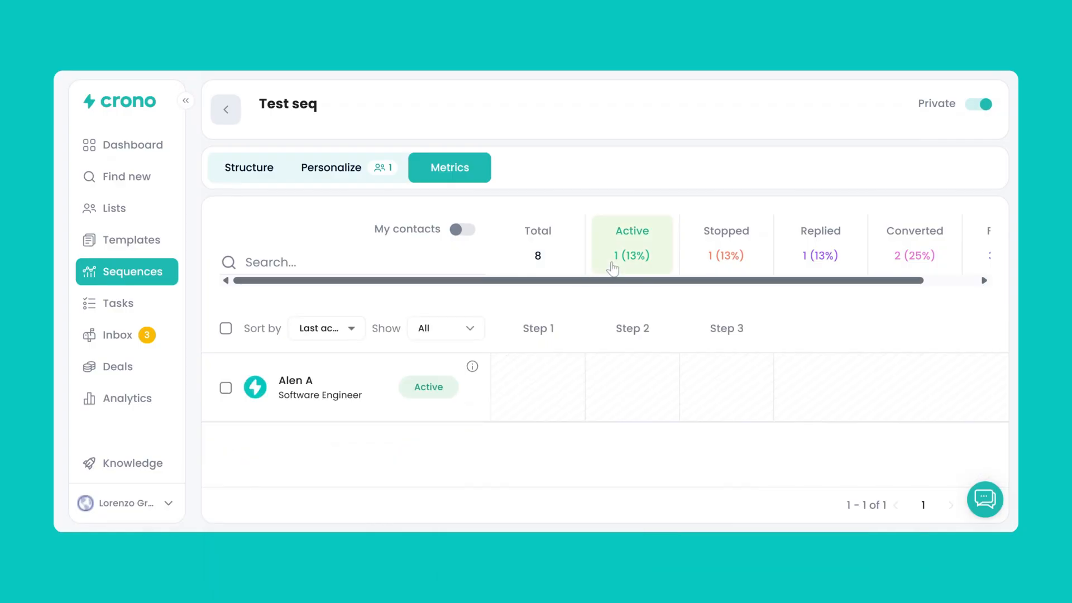
left_click(698, 267)
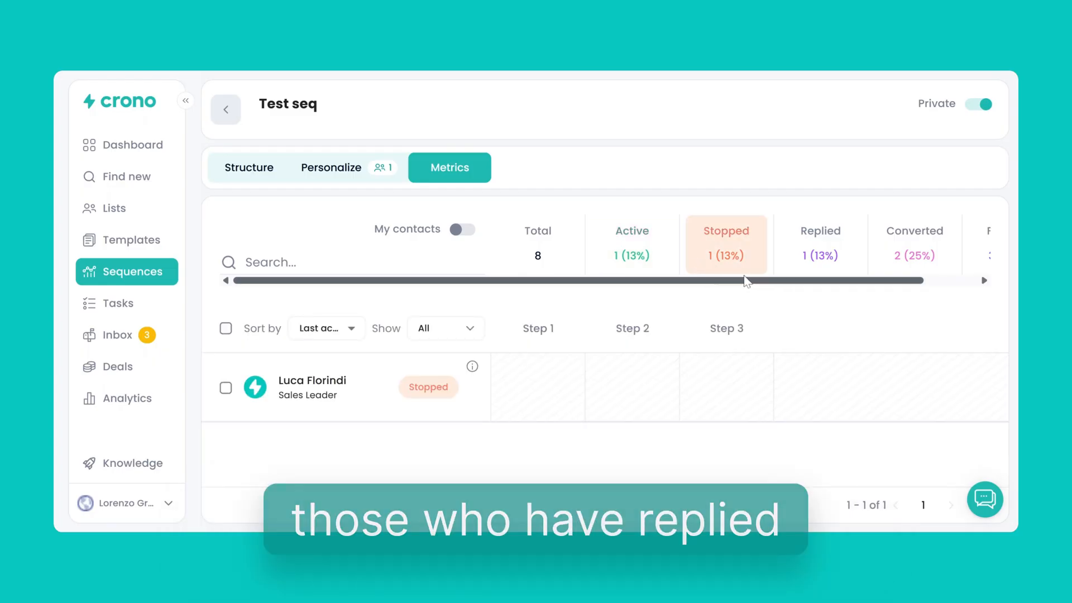
left_click(806, 262)
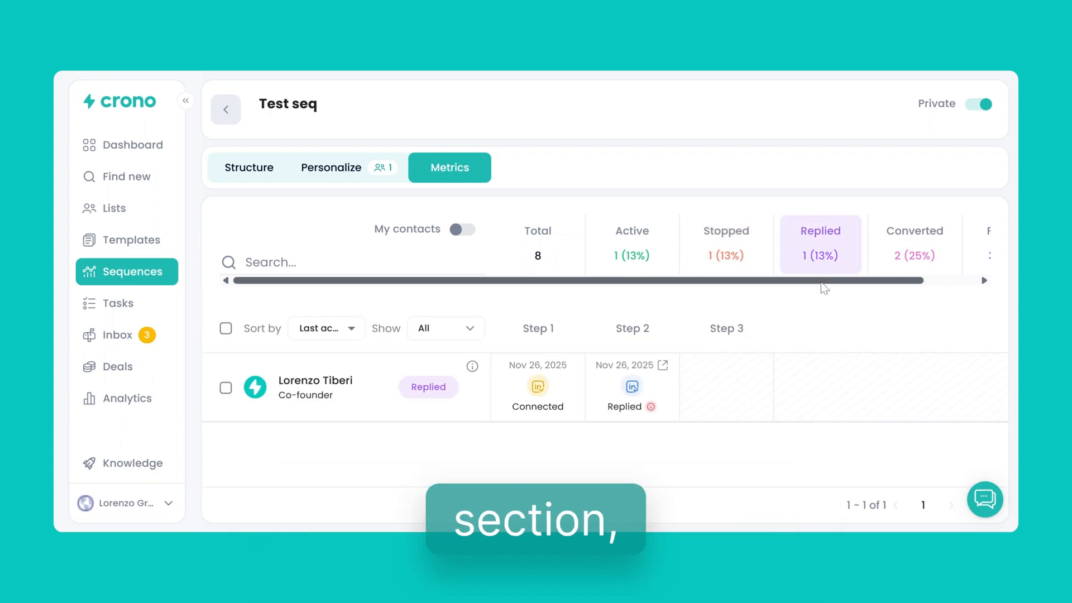
left_click_drag(834, 283, 888, 283)
left_click(873, 269)
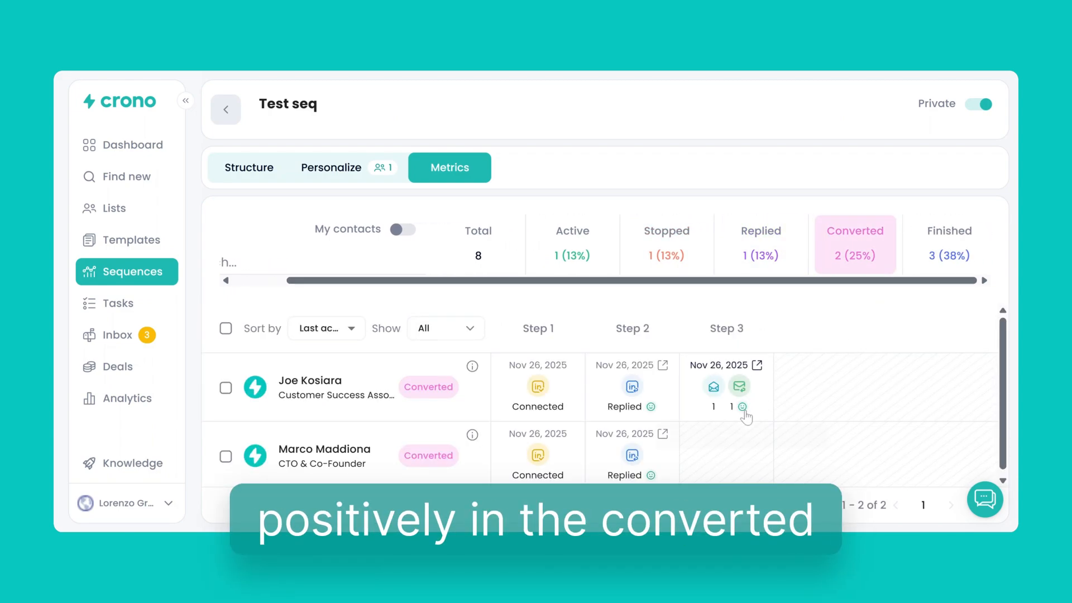
mouse_move(744, 408)
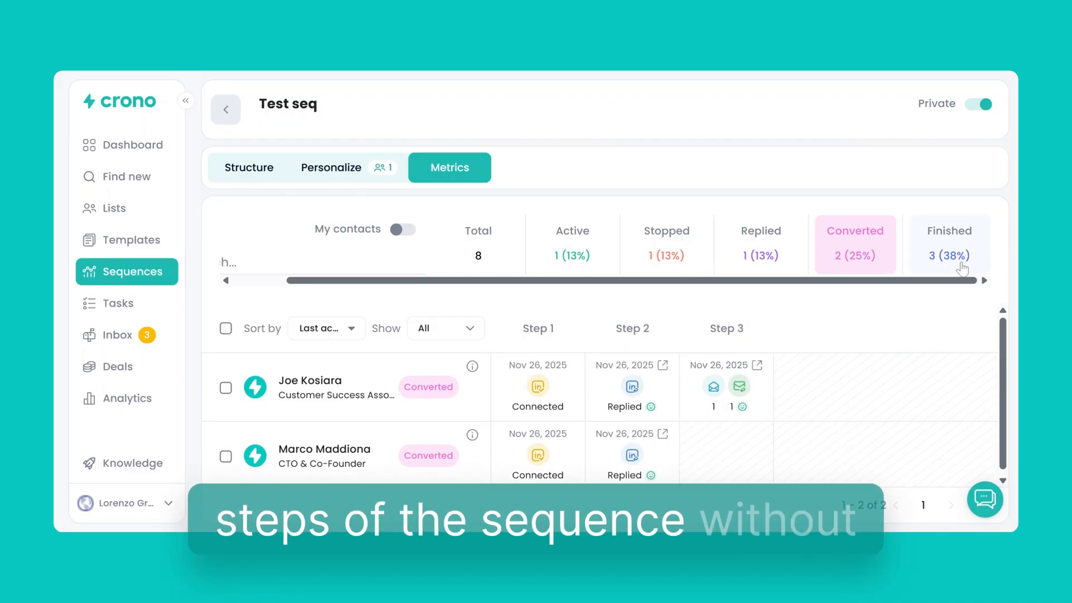
left_click(962, 269)
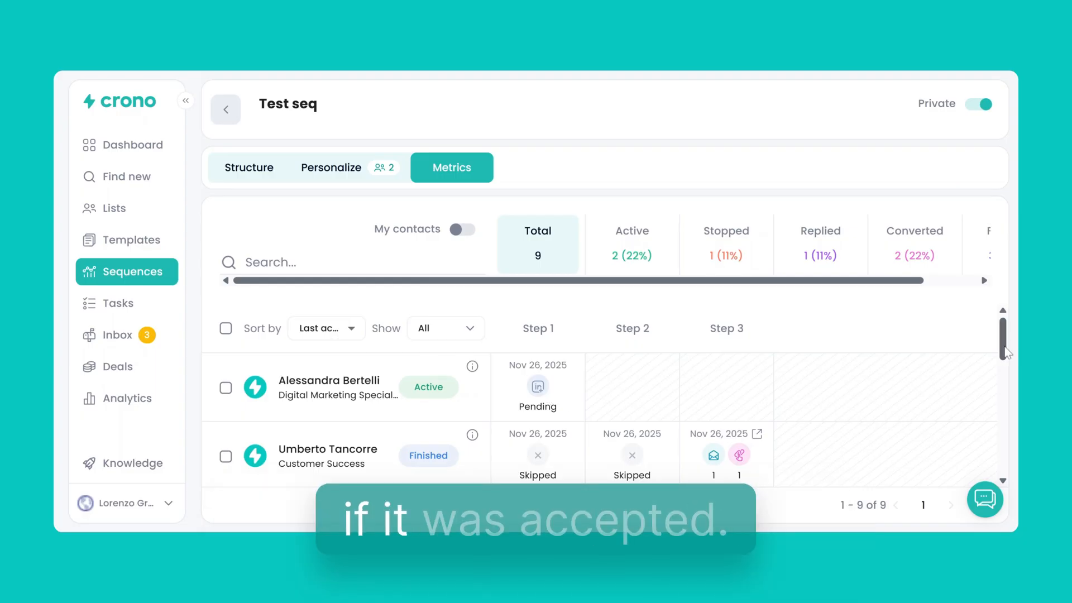
- Examine each contact's step-by-step results in the sequence's metrics, covering the LinkedIn invitation, LinkedIn message and email
scroll(1010, 381, "down", 3)
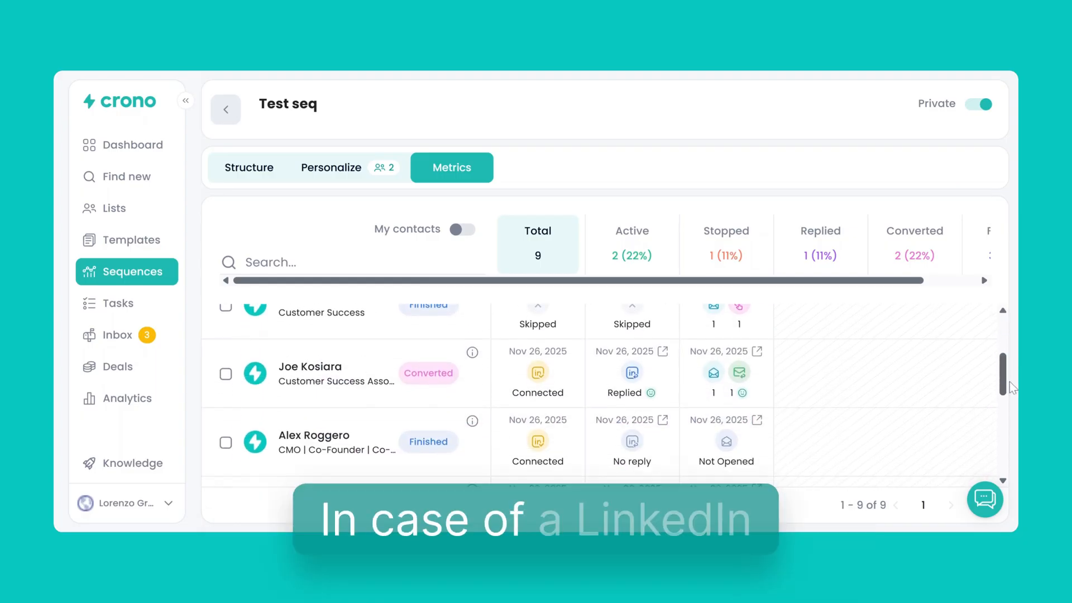
scroll(1009, 381, "up", 3)
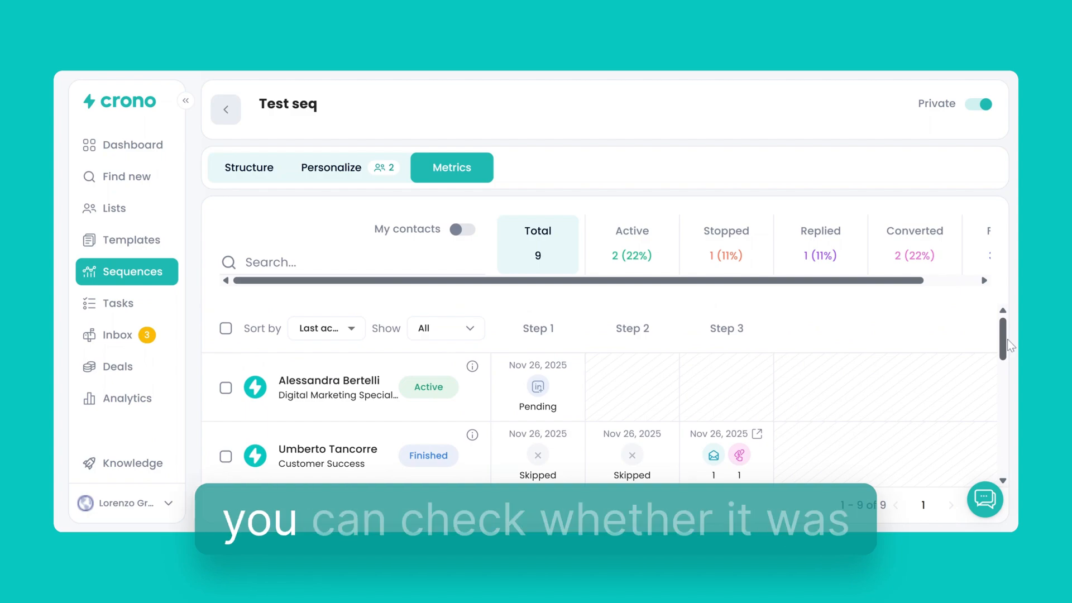
scroll(1008, 342, "down", 2)
scroll(1014, 381, "down", 1)
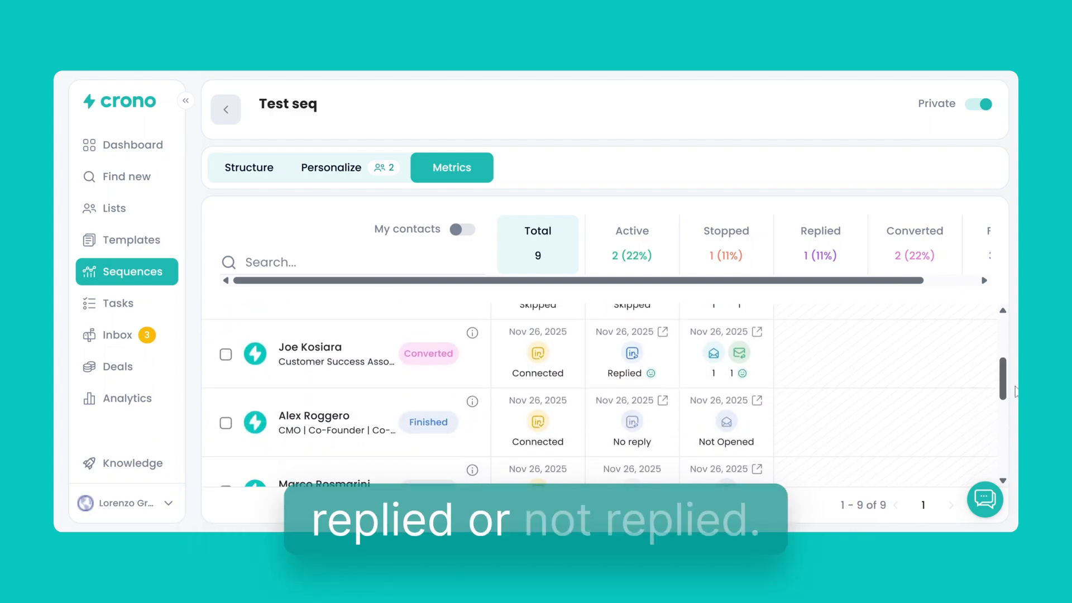
scroll(1015, 380, "up", 3)
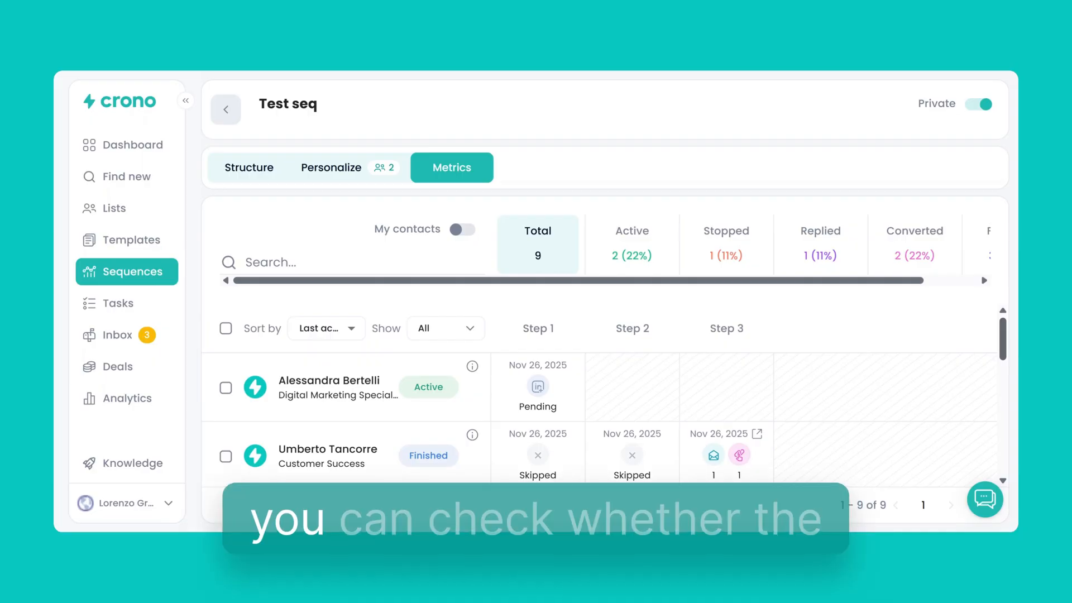
scroll(1015, 358, "down", 1)
scroll(1016, 361, "down", 2)
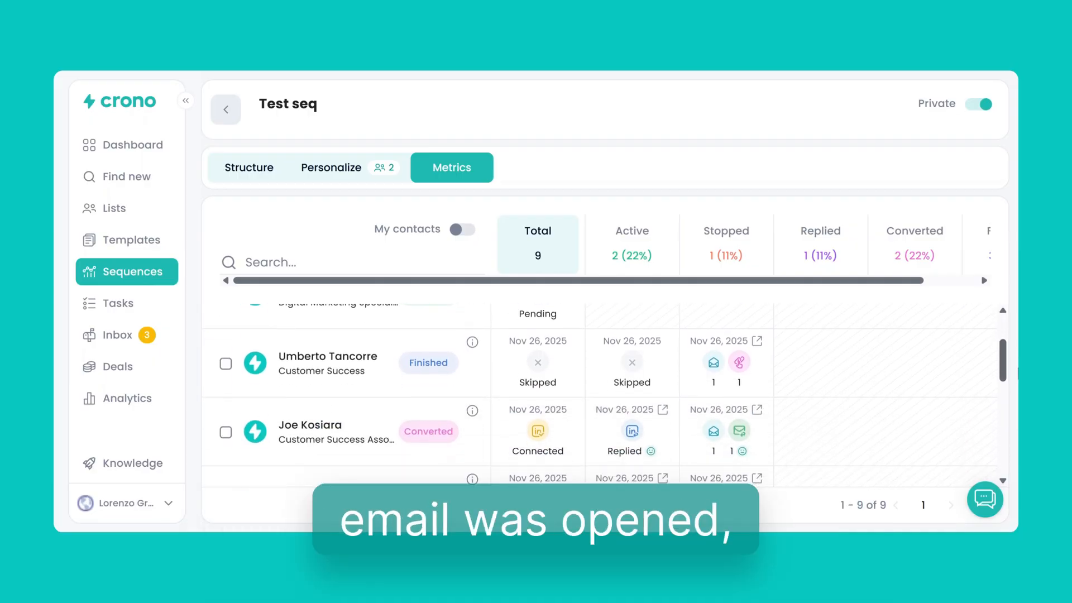